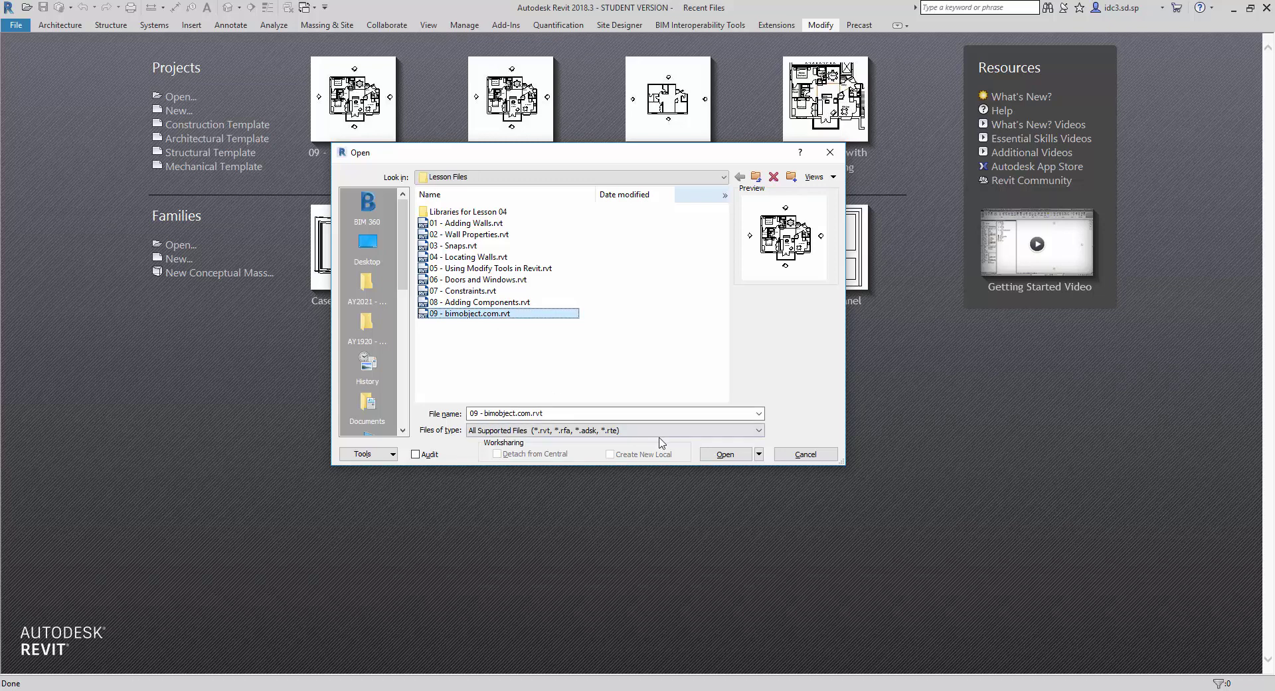
Open the 09 - bimobject.com.rvt project from Lesson Files
{"action": "left_click", "coordinate": [720, 455]}
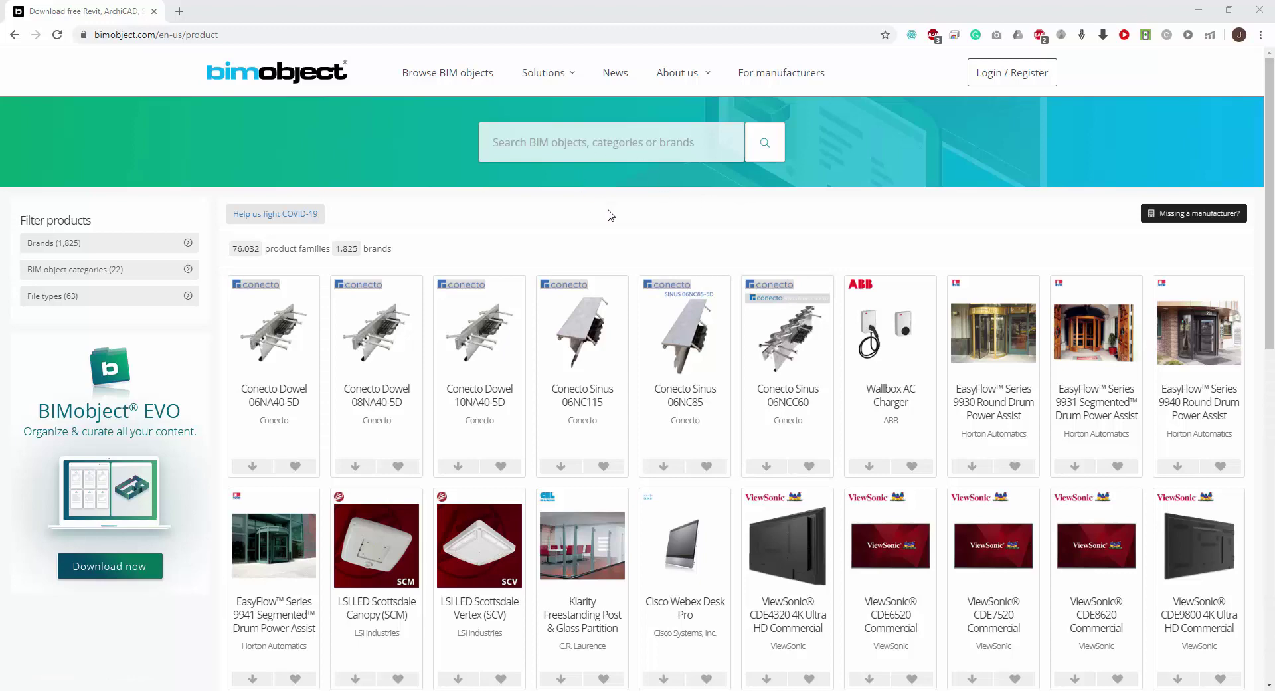
Bring up the BIMobject login page via Login / Register
{"action": "left_click", "coordinate": [991, 82]}
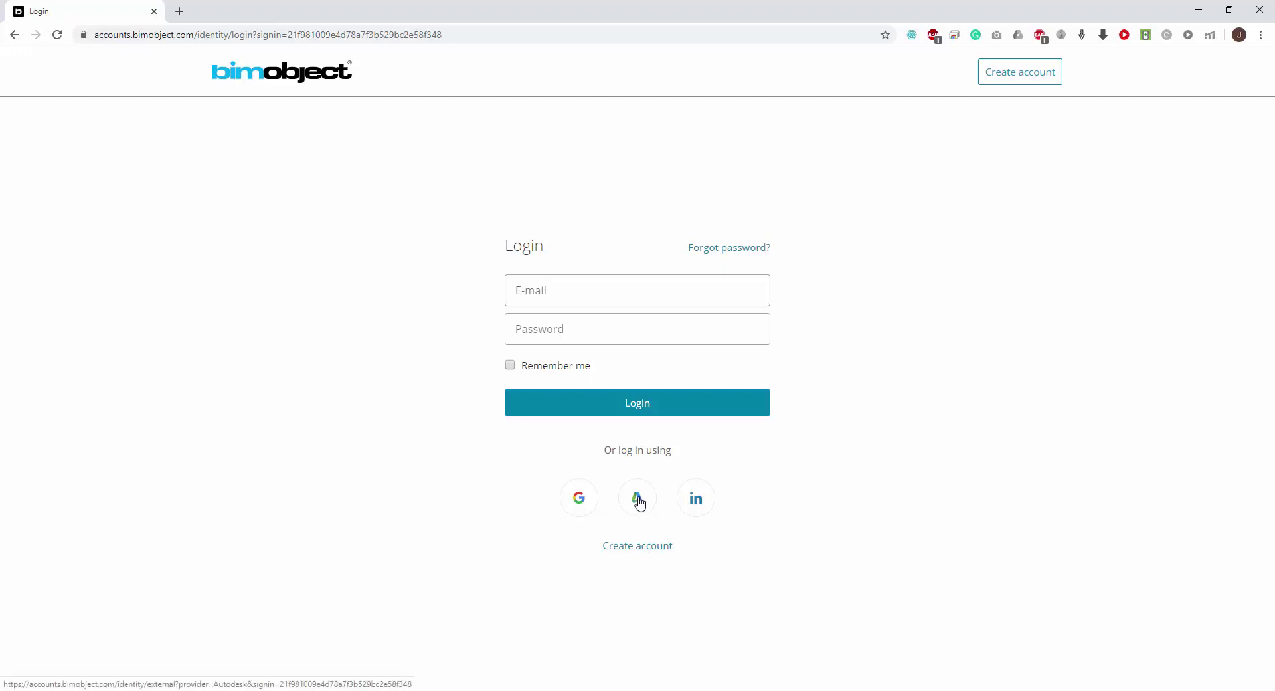
Sign in to BIMobject with an Autodesk account, allowing BIMobject access to the profile
{"action": "left_click", "coordinate": [638, 499]}
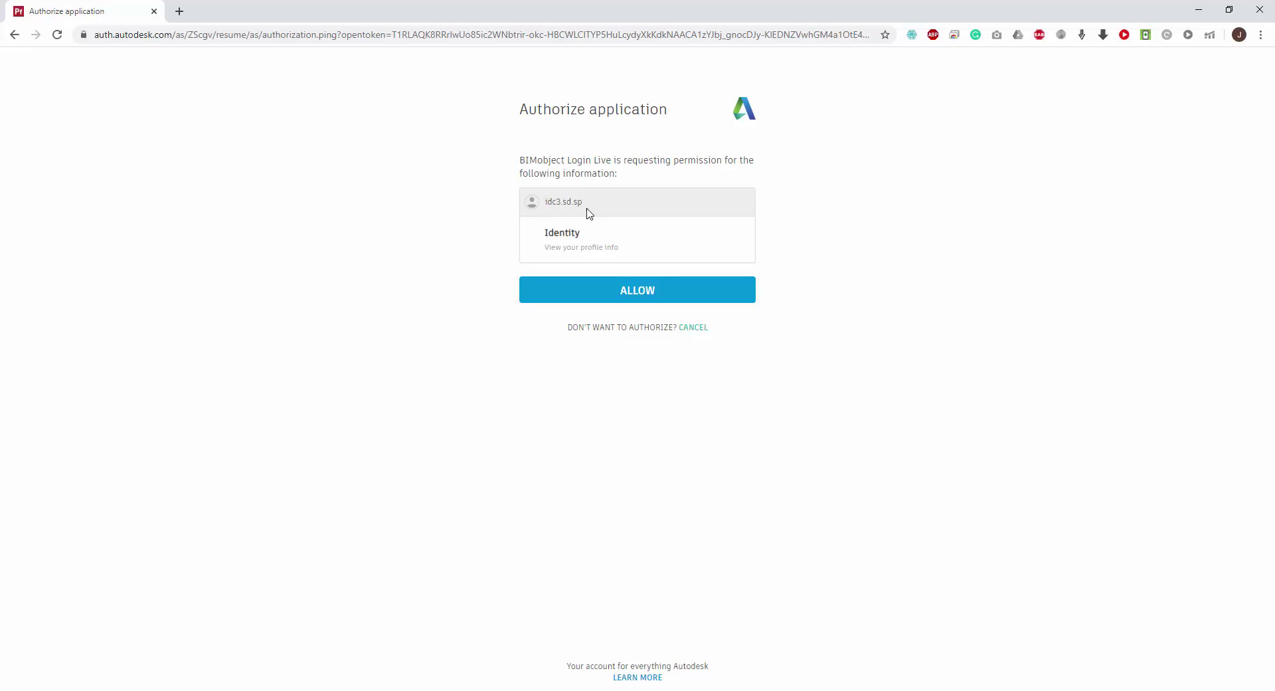
{"action": "left_click", "coordinate": [622, 304]}
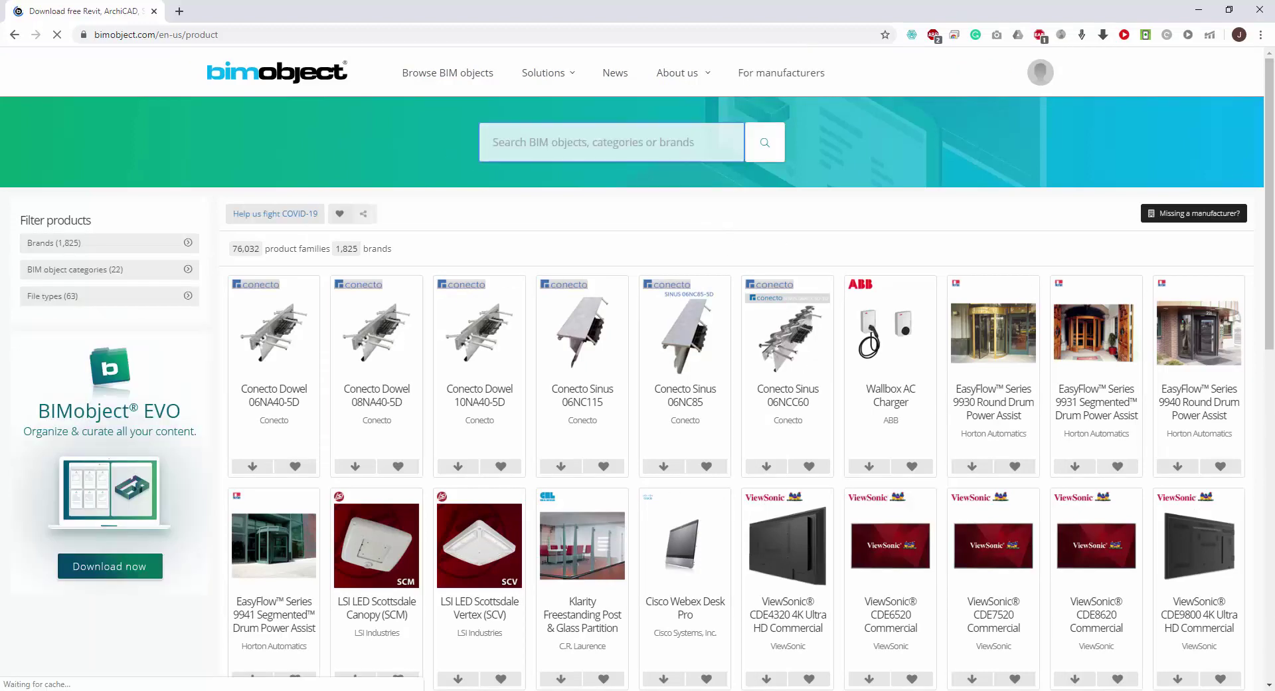
Search the BIMobject catalogue for 'washer'
{"action": "left_click_drag", "start_coordinate": [460, 108], "coordinate": [805, 177]}
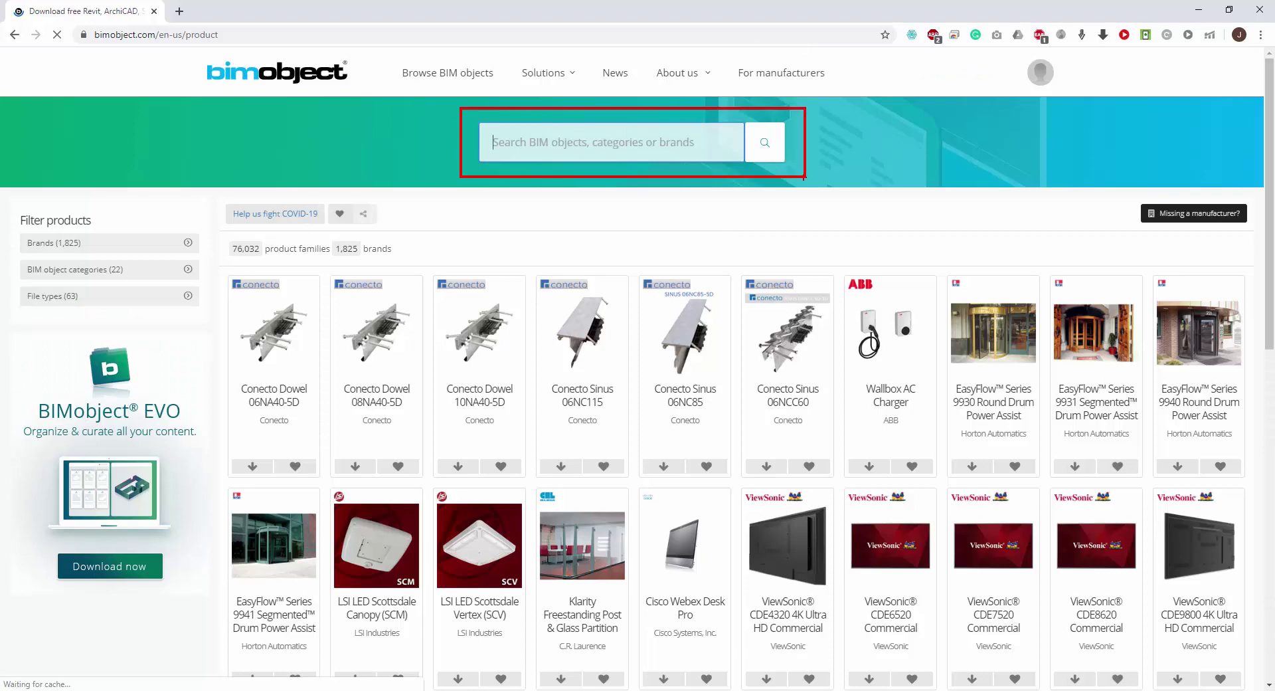
{"action": "key", "text": "Escape"}
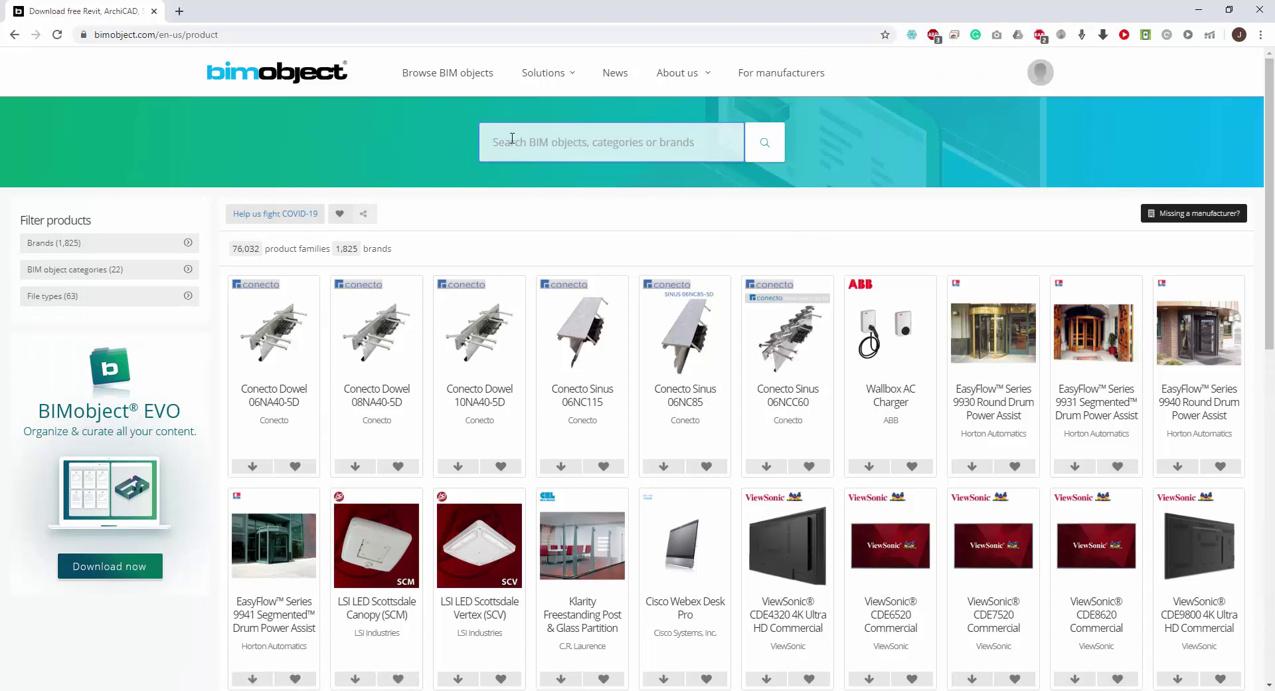
{"action": "type", "text": "washer"}
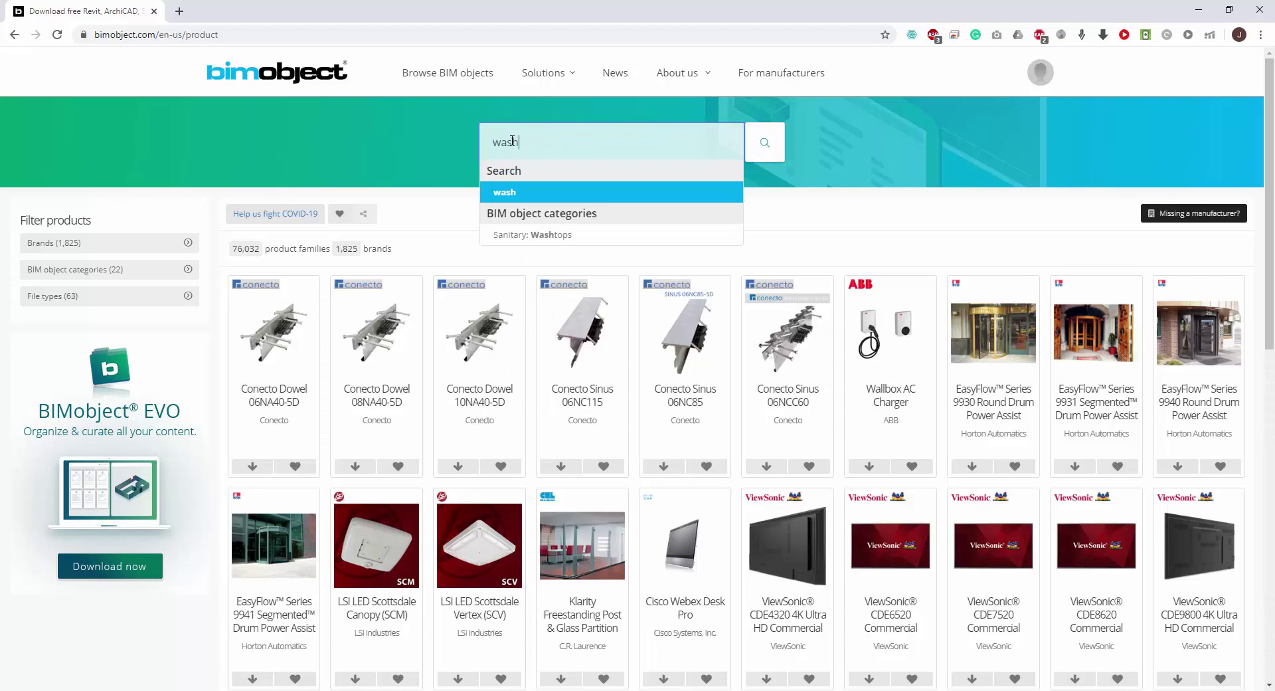
{"action": "left_click", "coordinate": [764, 142]}
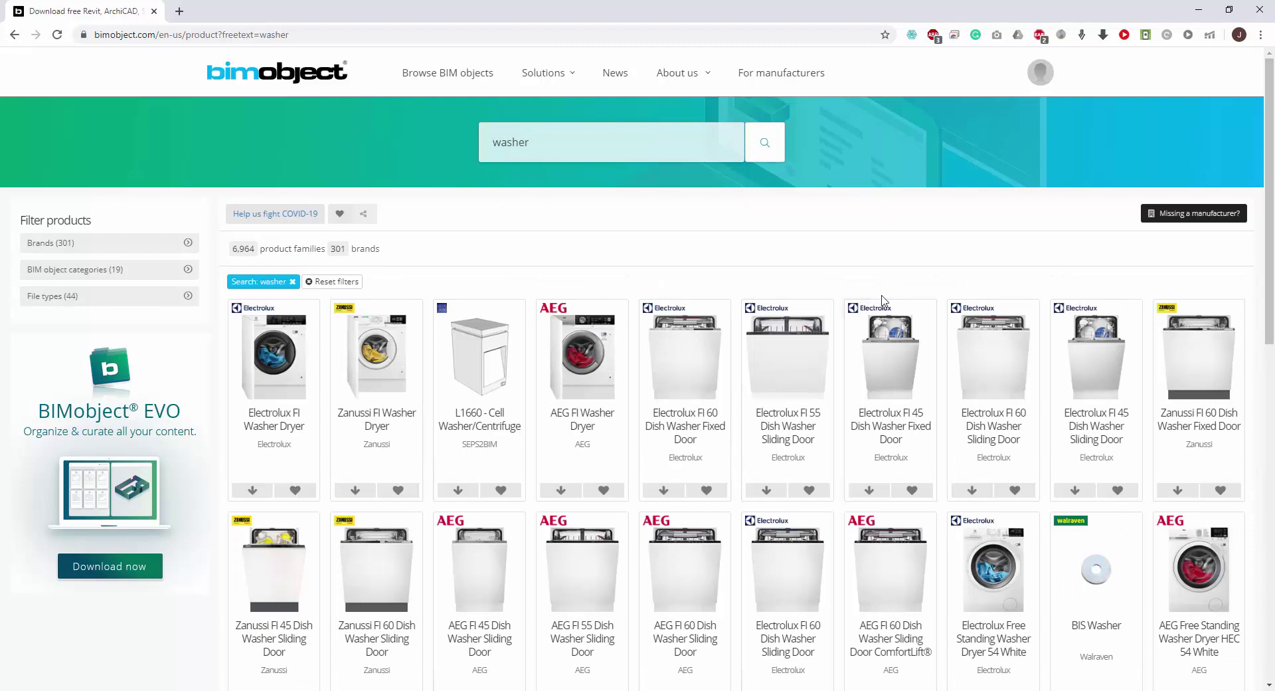
Open the Electrolux FI 45 Dish Washer Fixed Door page and show its 11 download formats
{"action": "left_click", "coordinate": [884, 378]}
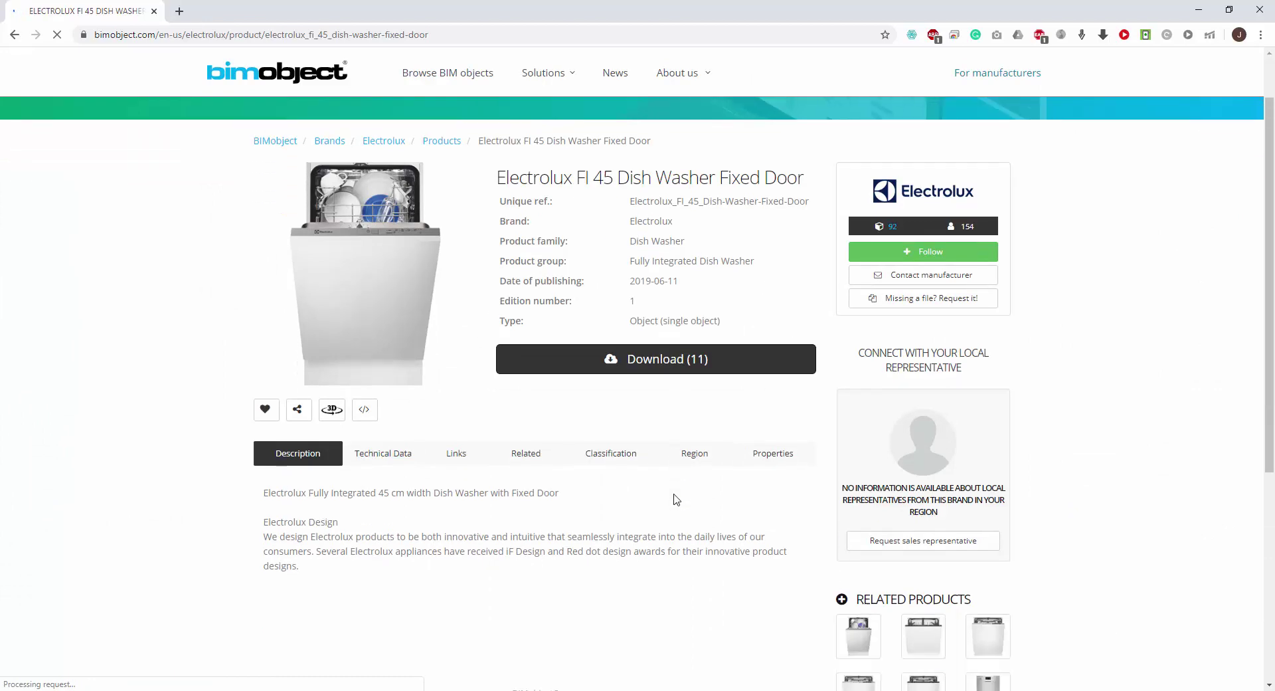
{"action": "scroll", "coordinate": [676, 496], "scroll_direction": "down", "scroll_amount": 4}
{"action": "scroll", "coordinate": [675, 495], "scroll_direction": "up", "scroll_amount": 3}
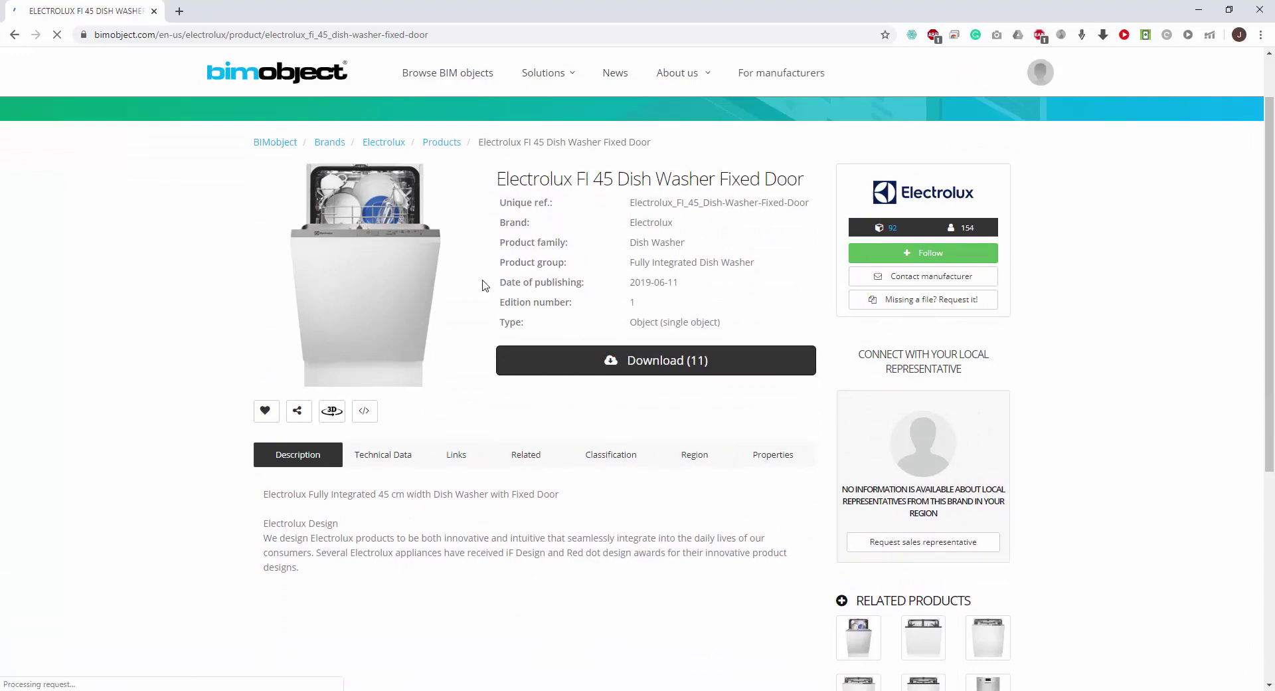
{"action": "scroll", "coordinate": [498, 458], "scroll_direction": "down", "scroll_amount": 4}
{"action": "scroll", "coordinate": [526, 427], "scroll_direction": "up", "scroll_amount": 5}
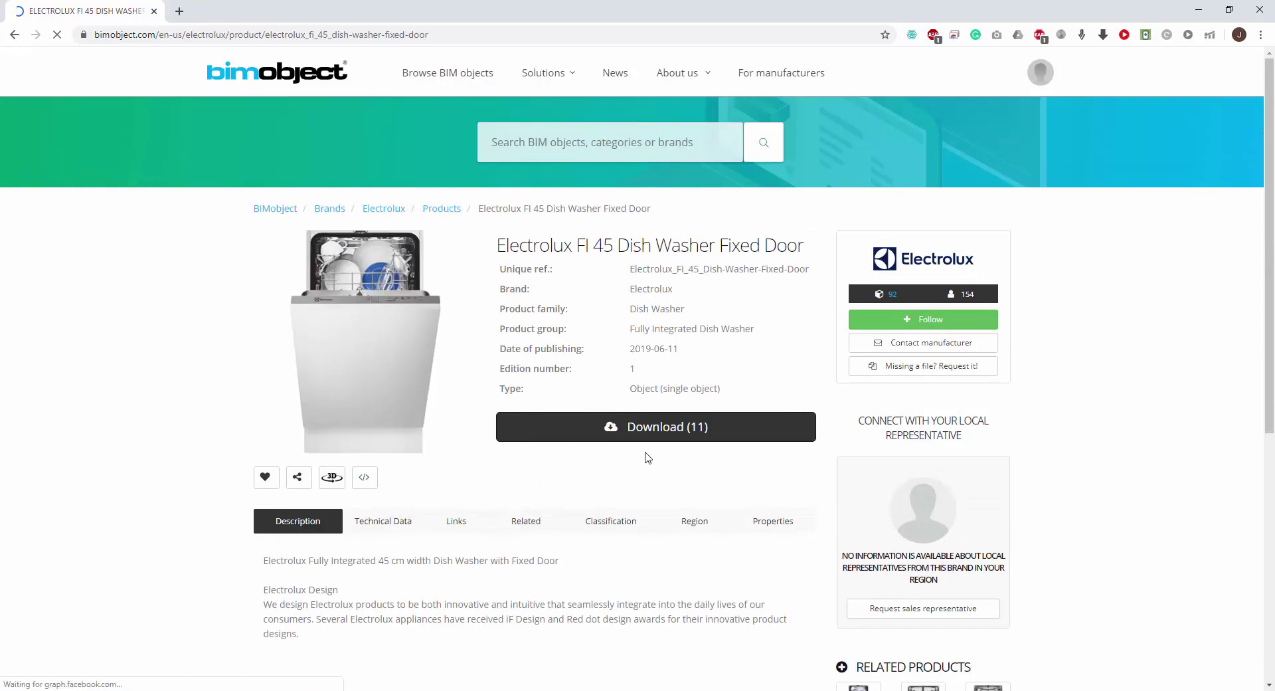
{"action": "left_click", "coordinate": [654, 425]}
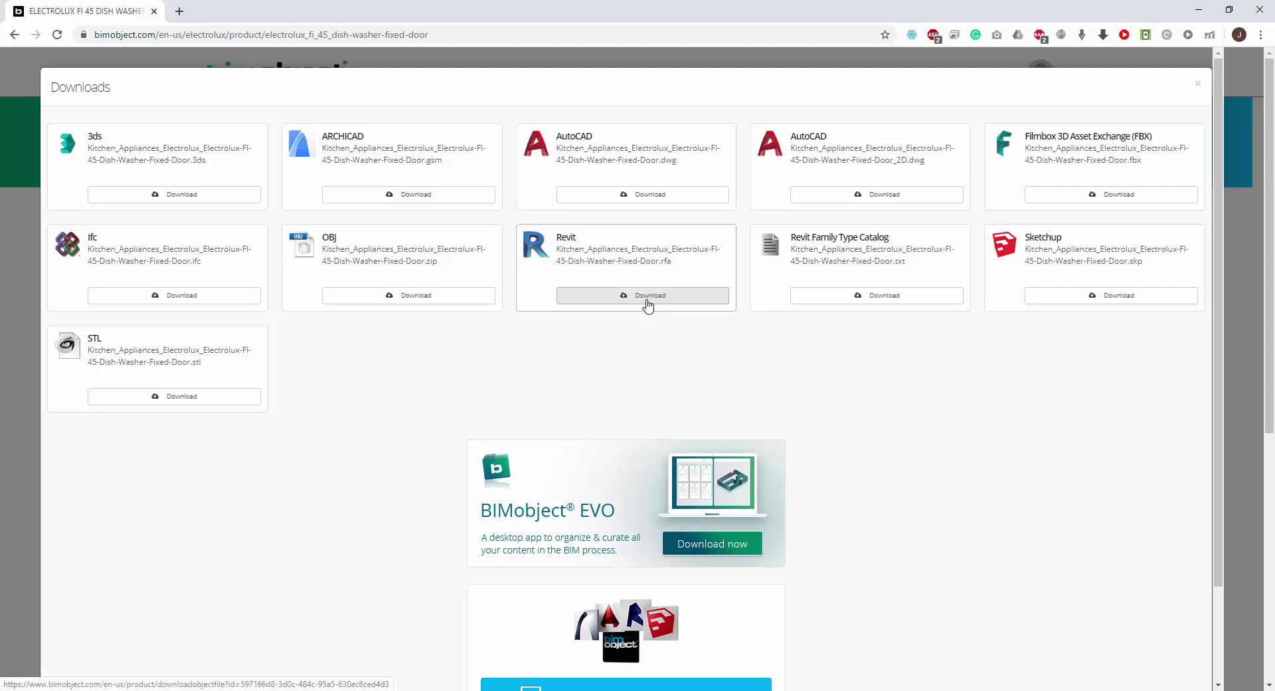
Save the dishwasher's Revit .rfa into Lesson Files > Libraries for Lesson 04, then return to Revit
{"action": "left_click", "coordinate": [649, 304]}
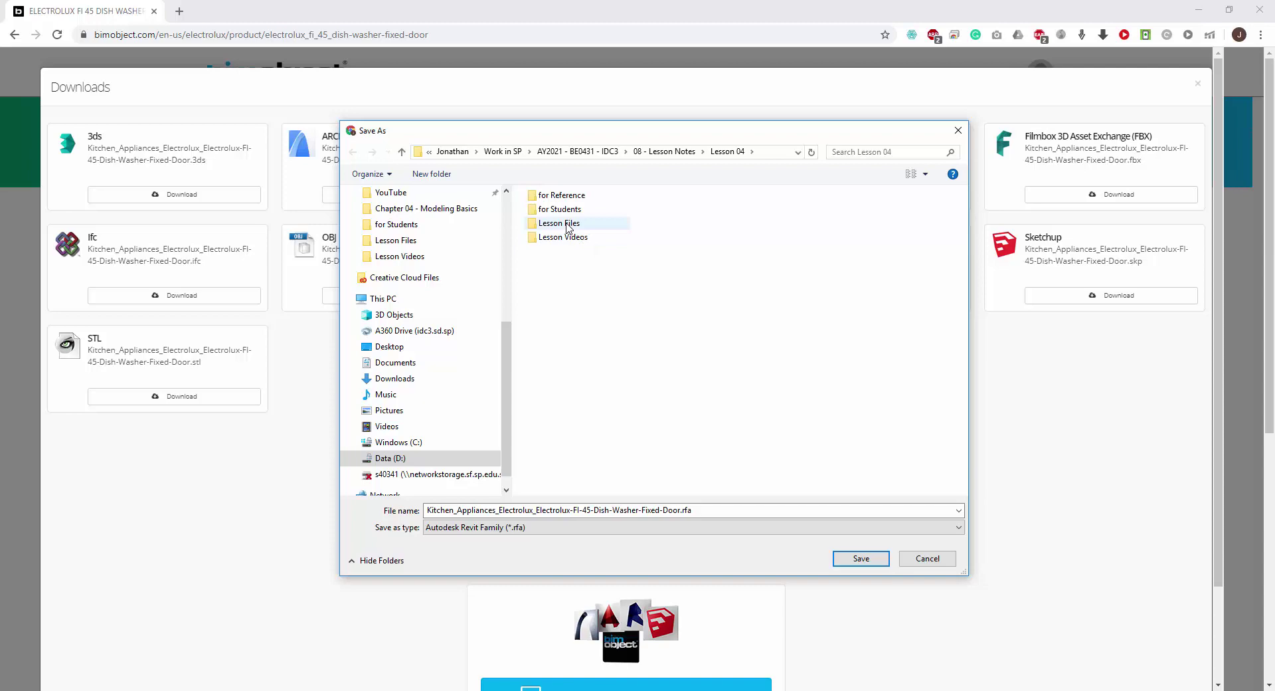
{"action": "double_click", "coordinate": [568, 226]}
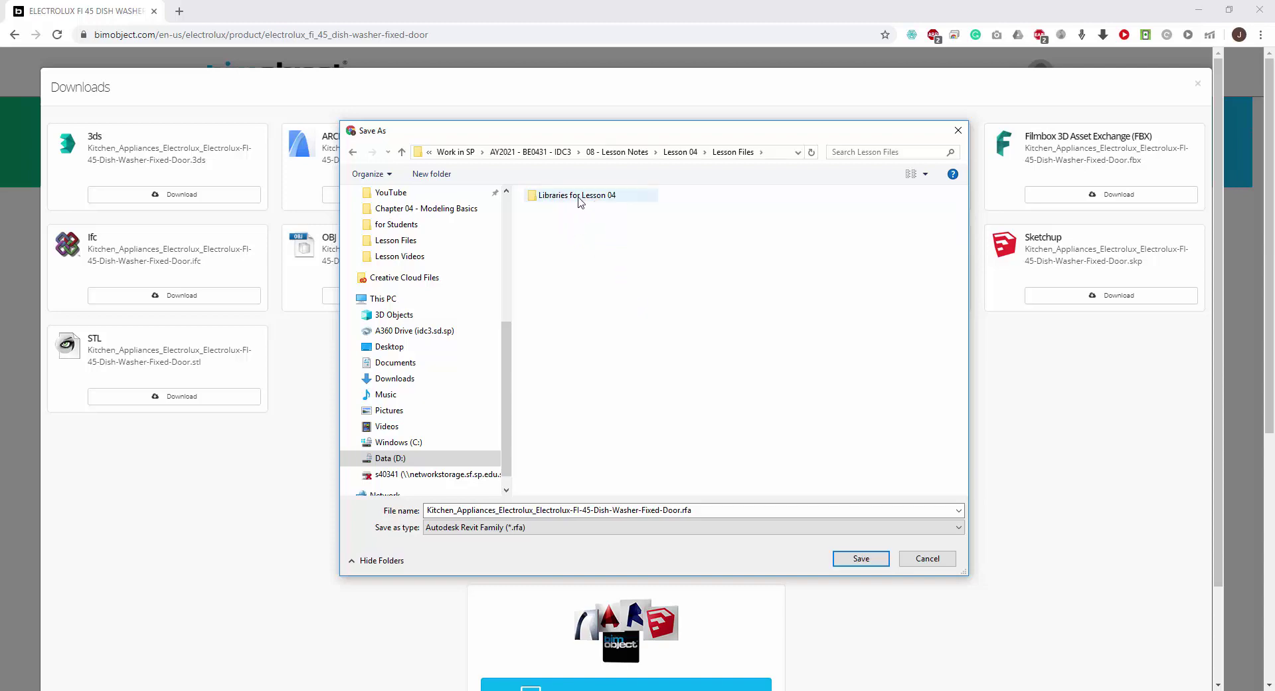
{"action": "double_click", "coordinate": [578, 197]}
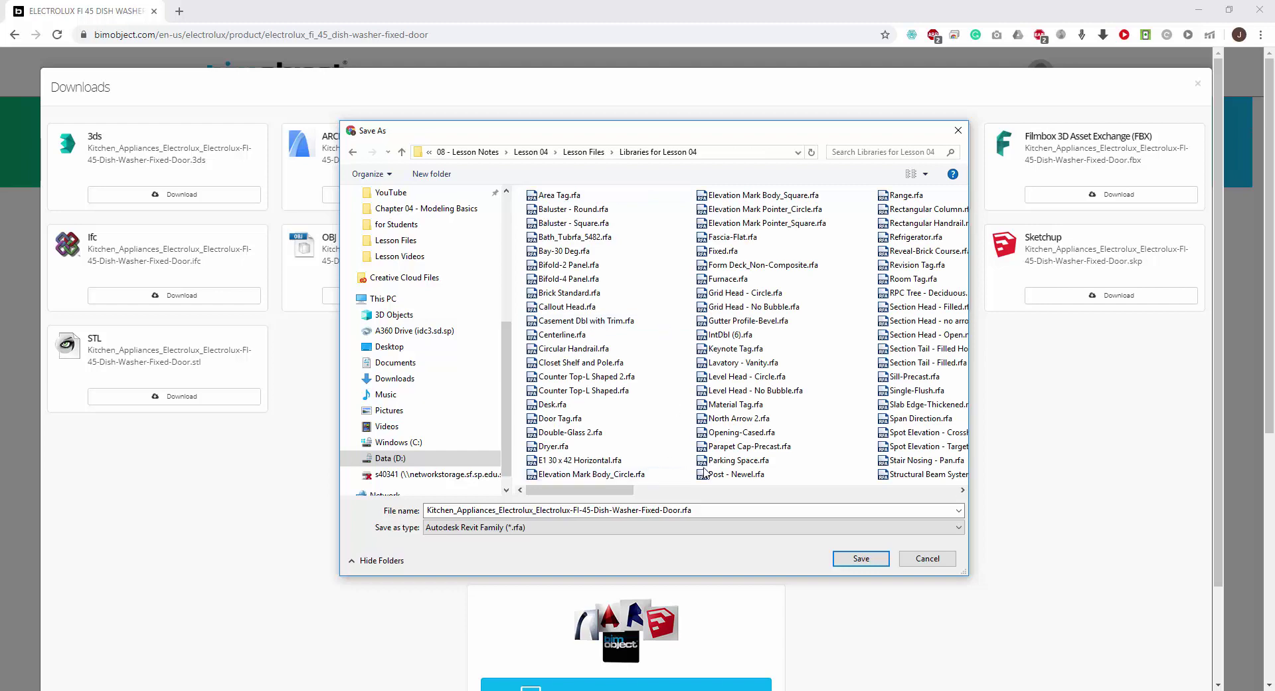
{"action": "left_click", "coordinate": [438, 510]}
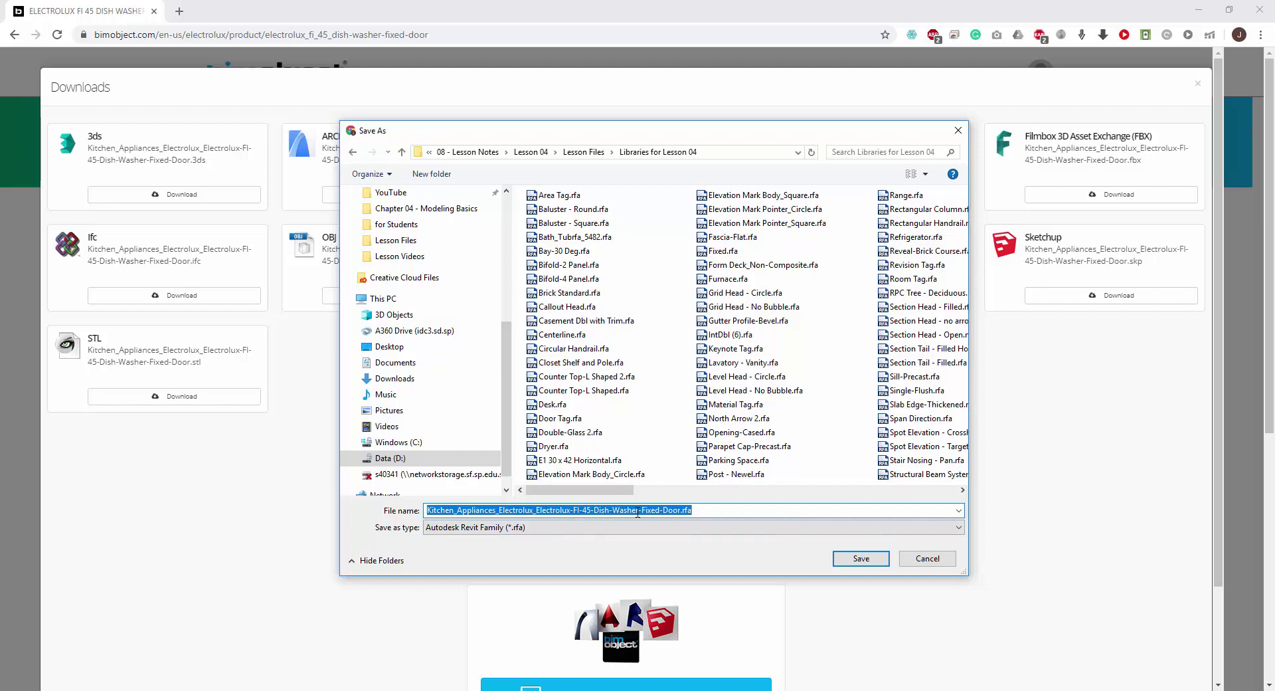
{"action": "left_click", "coordinate": [852, 560]}
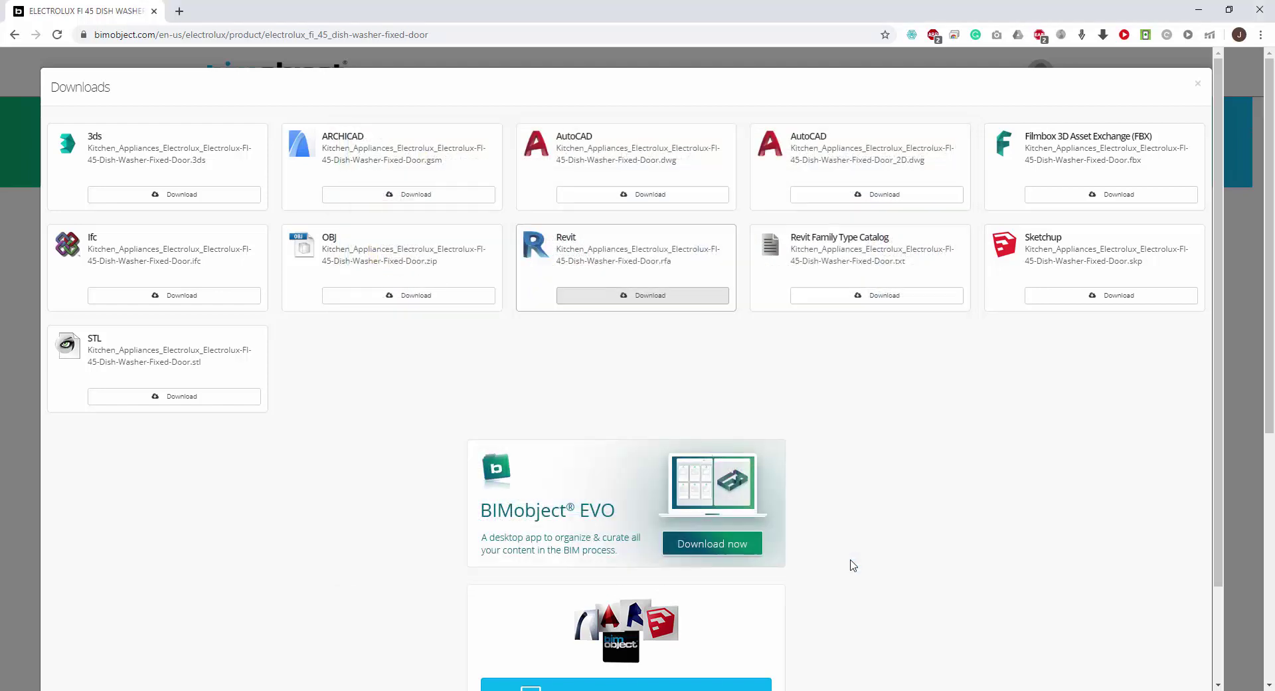
{"action": "key", "text": "alt+Tab"}
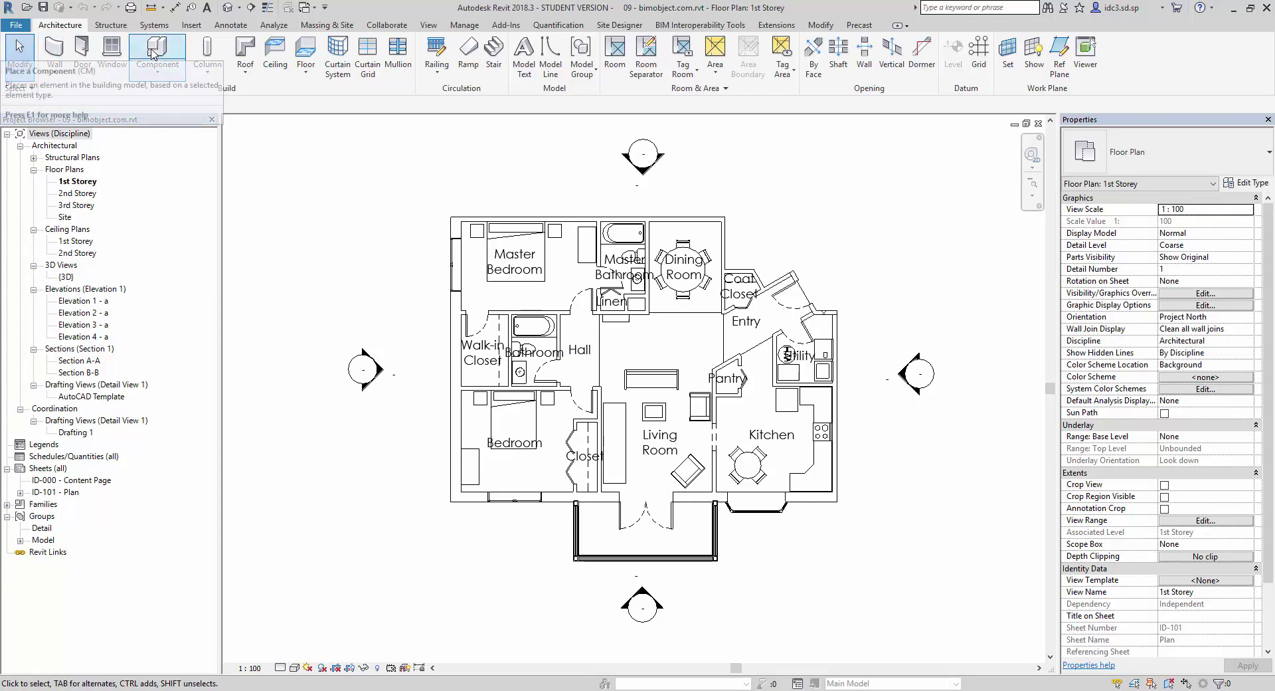
Load the Electrolux FI 45 dishwasher .rfa from Libraries for Lesson 04 as the component to place
{"action": "left_click", "coordinate": [178, 74]}
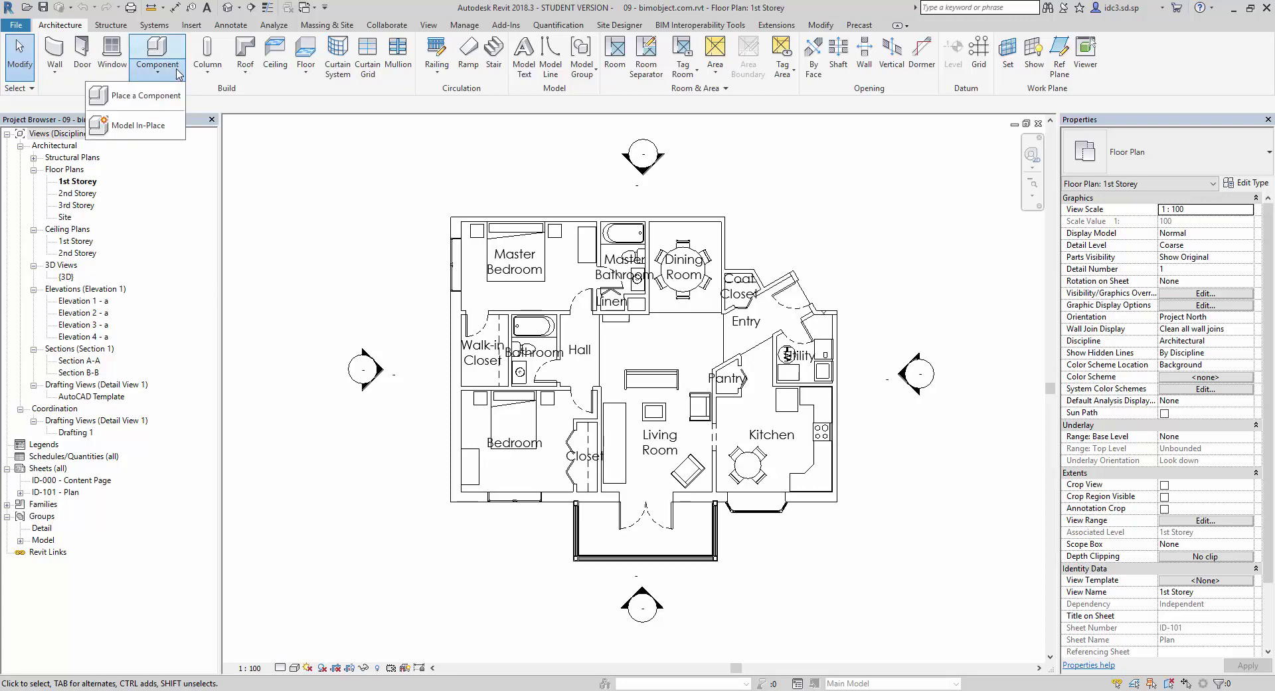
{"action": "left_click", "coordinate": [172, 106]}
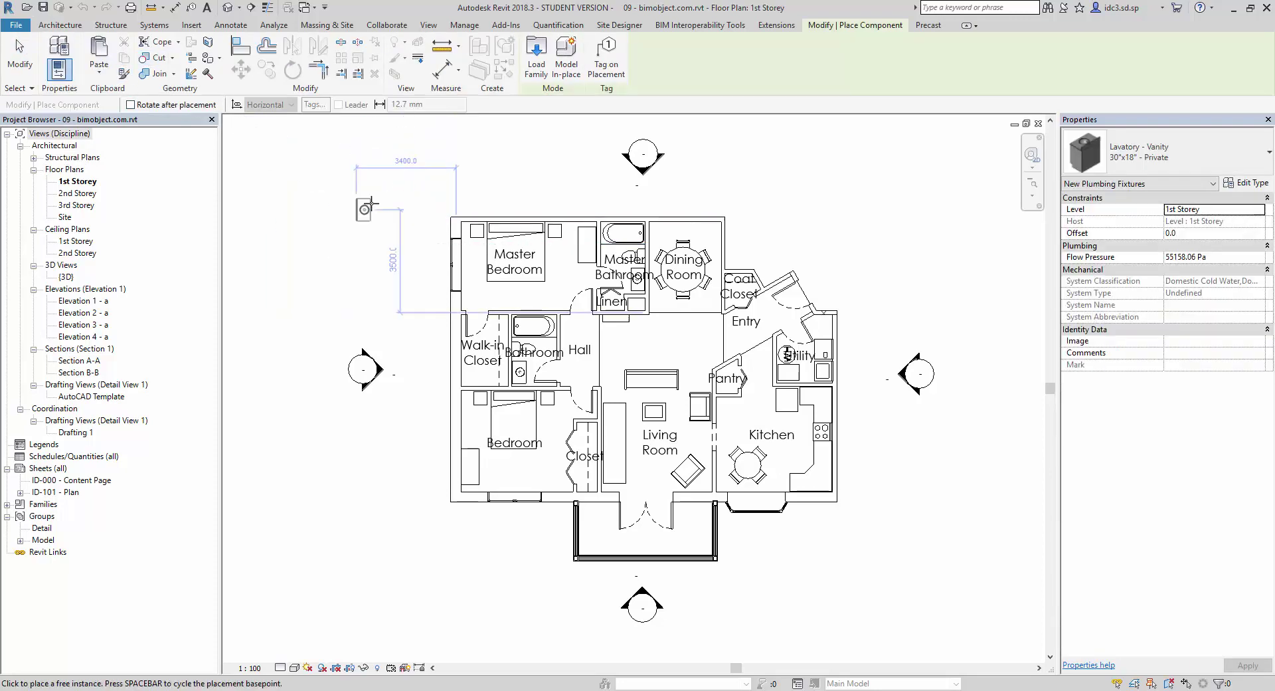
{"action": "left_click", "coordinate": [539, 73]}
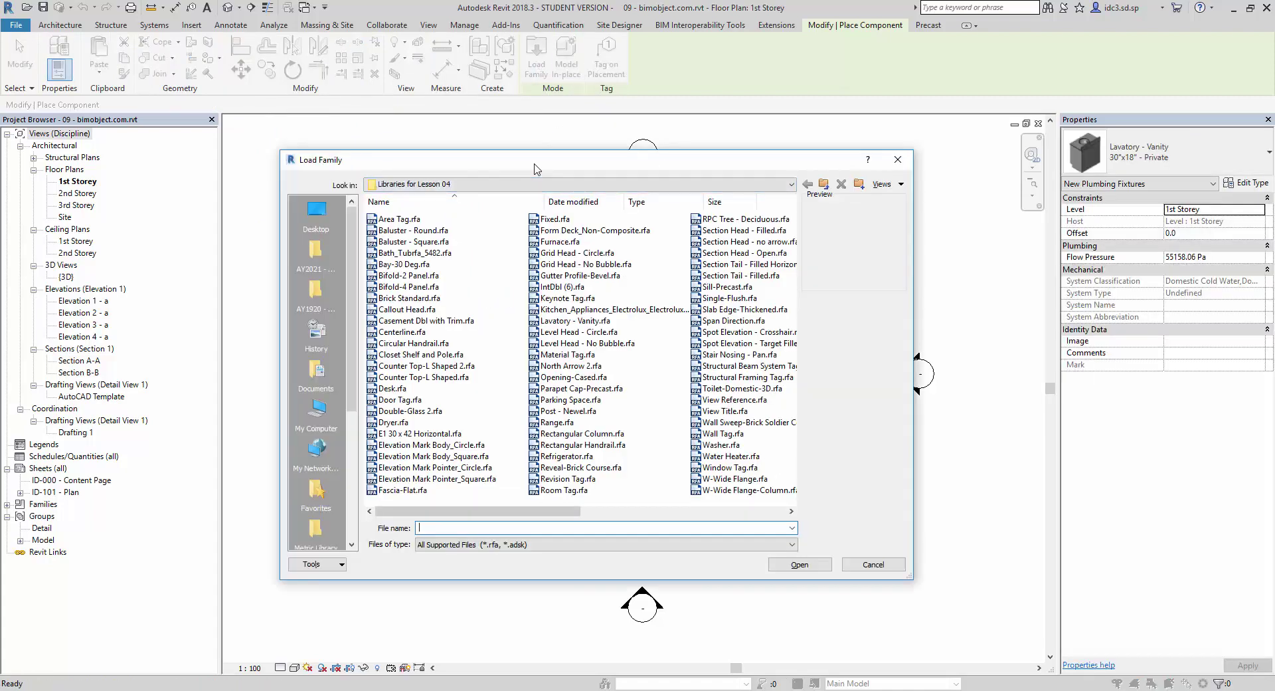
{"action": "left_click", "coordinate": [598, 309]}
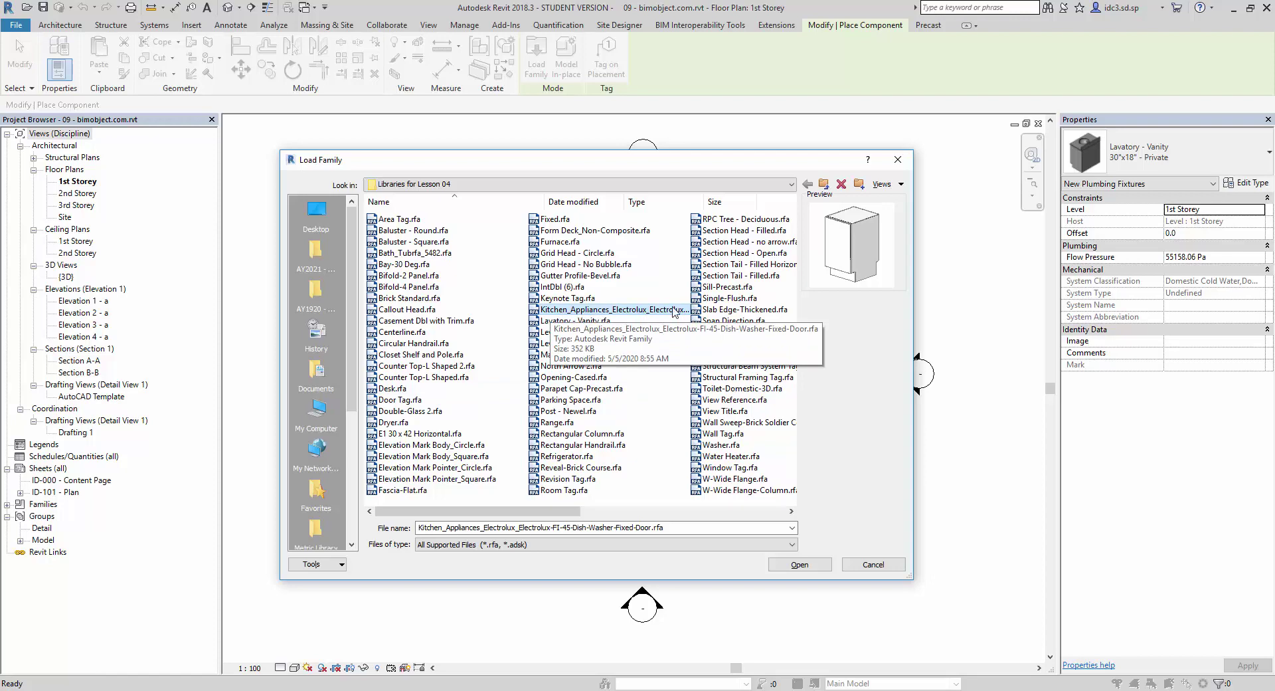
{"action": "left_click", "coordinate": [799, 564]}
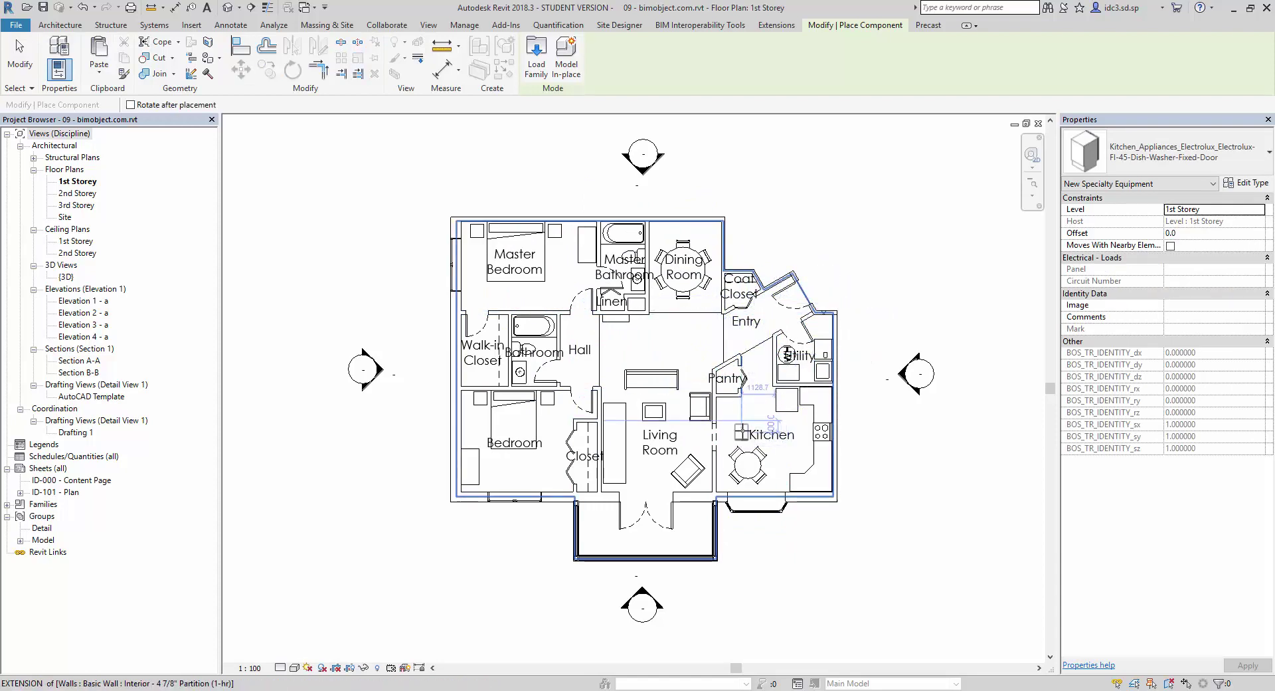
Rotate the Electrolux dishwasher with Space and place one just below the pantry wall
{"action": "scroll", "coordinate": [739, 427], "scroll_direction": "up", "scroll_amount": 2}
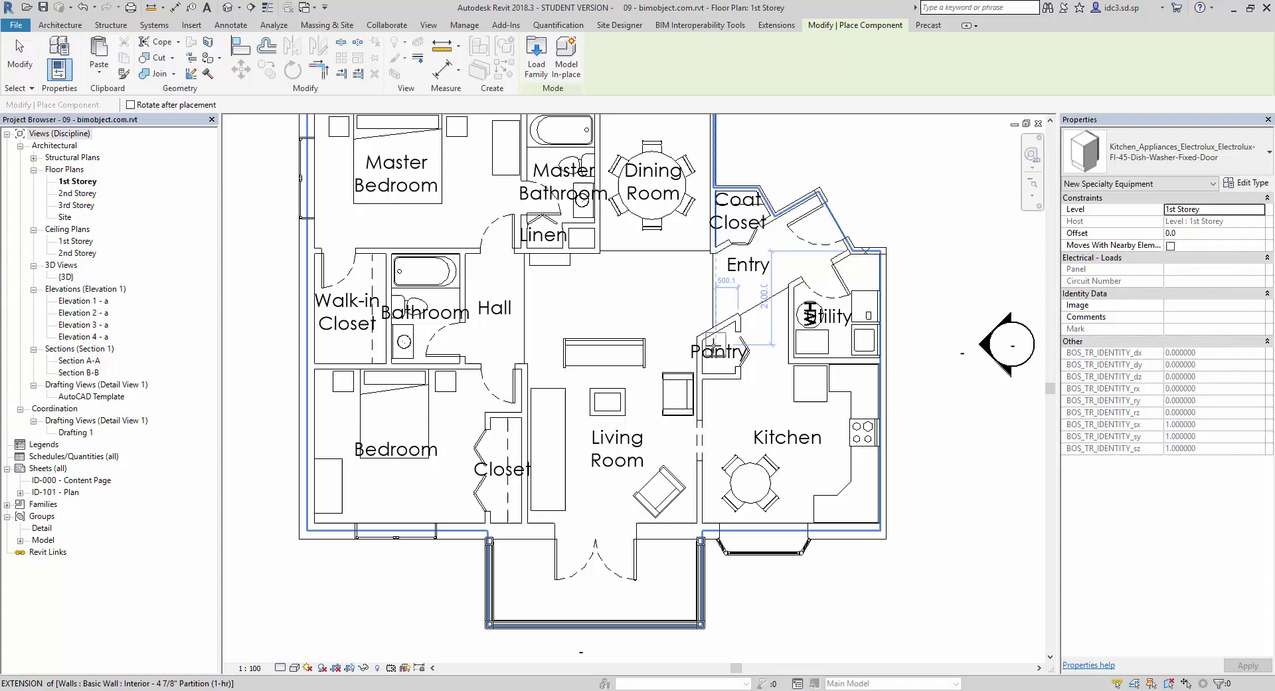
{"action": "scroll", "coordinate": [702, 332], "scroll_direction": "up", "scroll_amount": 1}
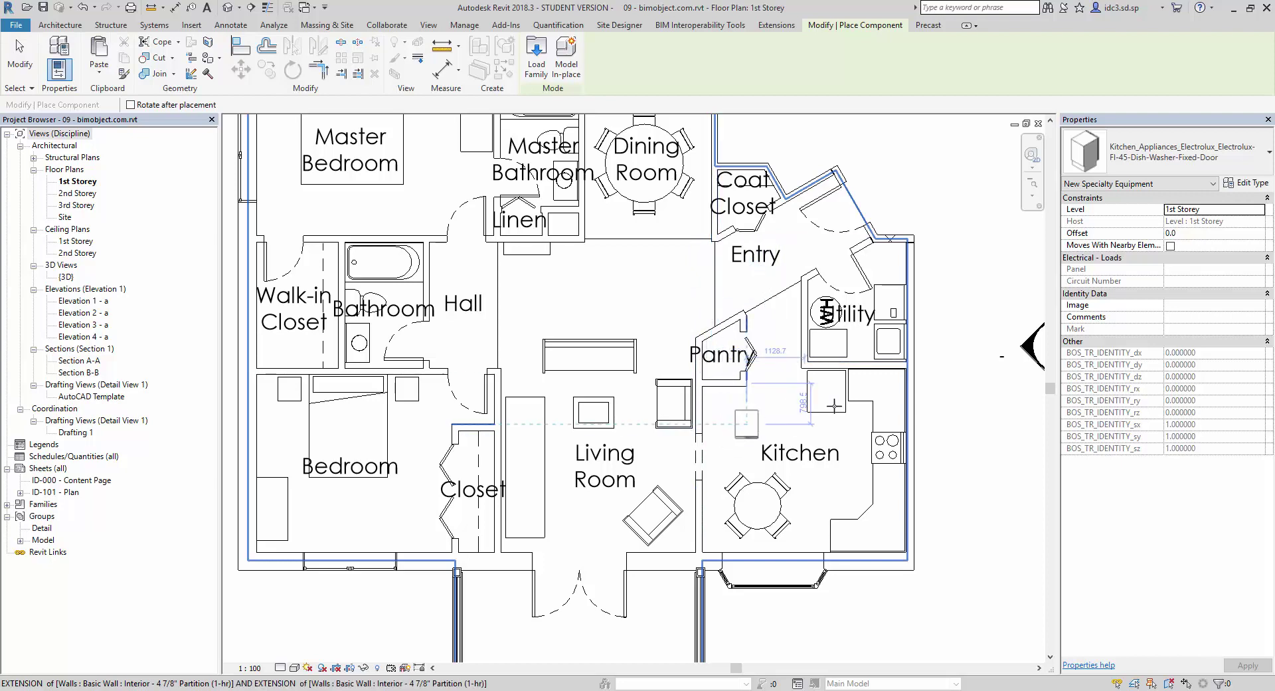
{"action": "scroll", "coordinate": [724, 388], "scroll_direction": "up", "scroll_amount": 3}
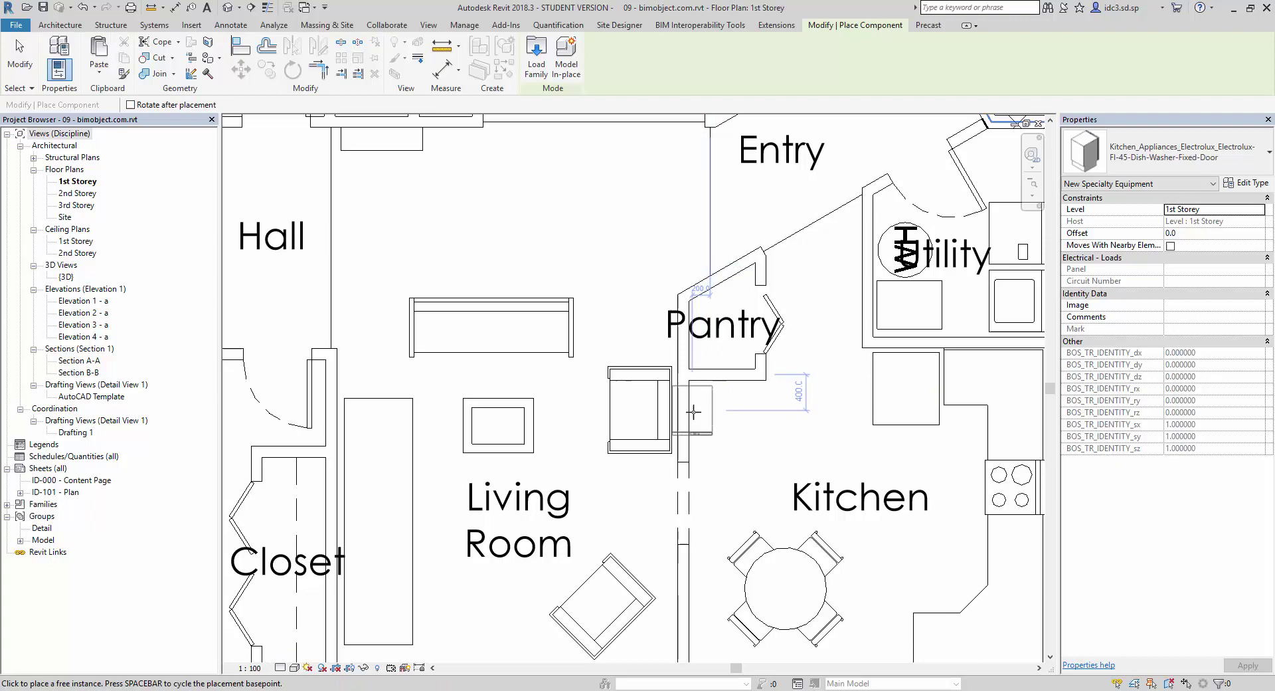
{"action": "key", "text": "space"}
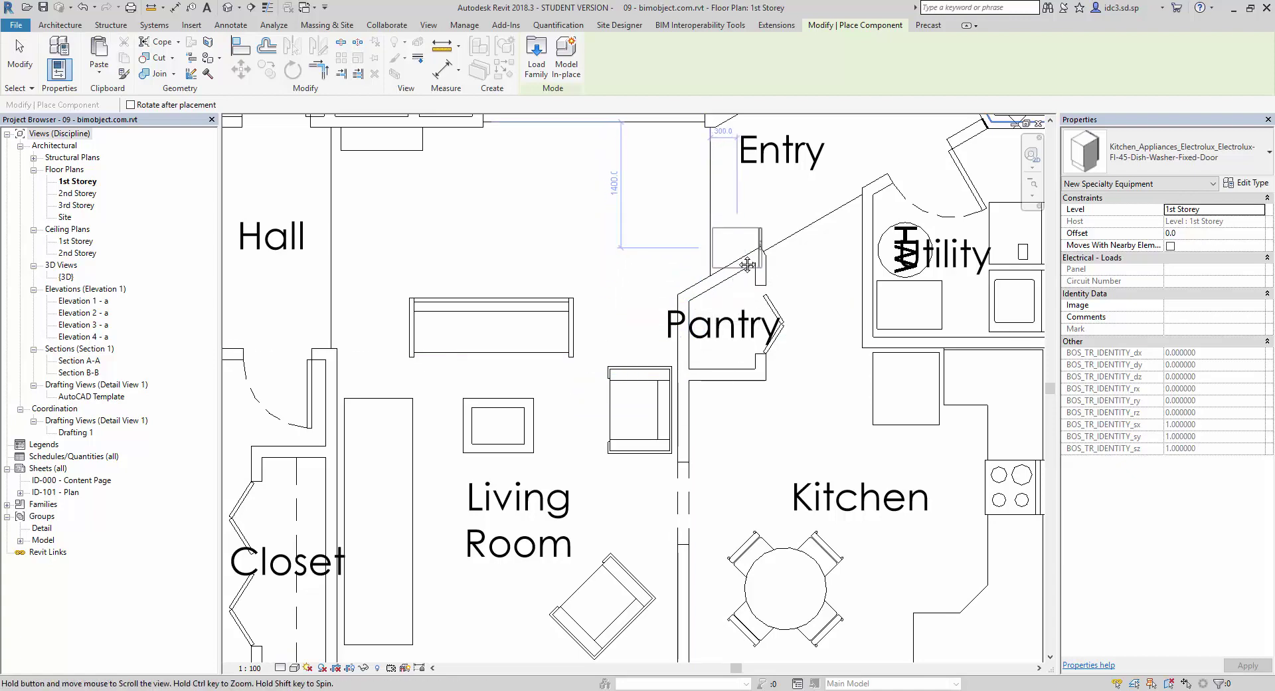
{"action": "middle_click_drag", "start_coordinate": [734, 255], "coordinate": [691, 449]}
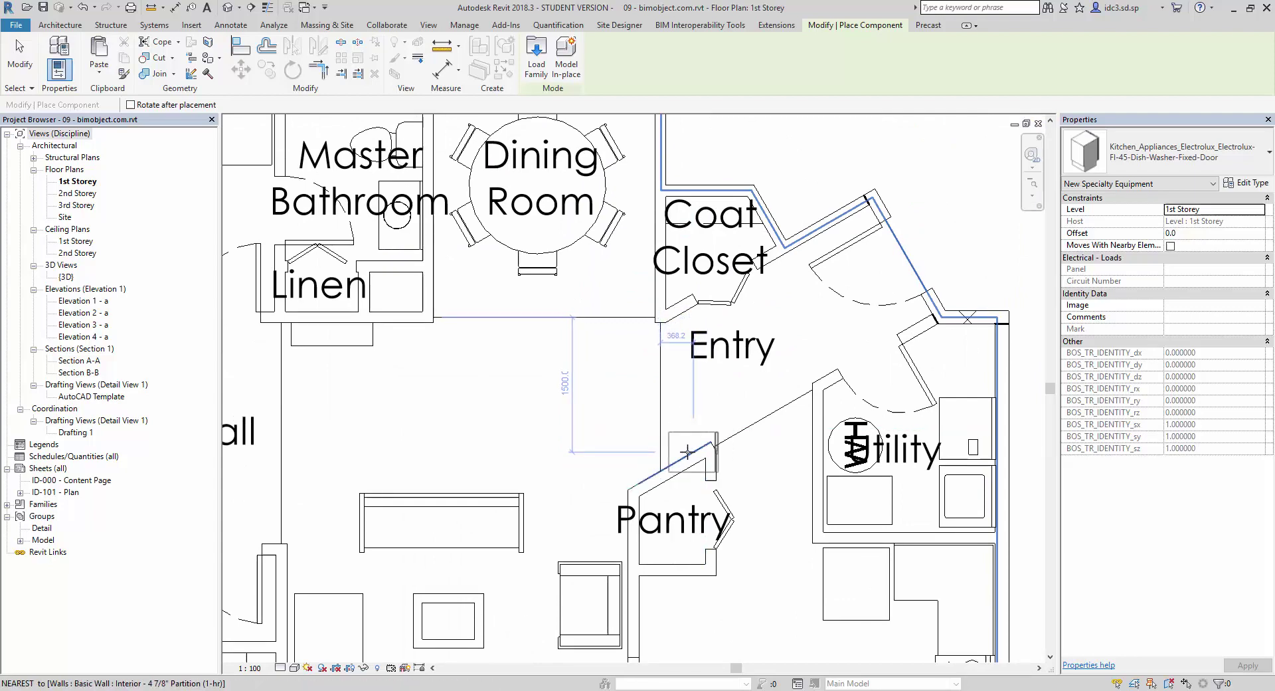
{"action": "key", "text": "space"}
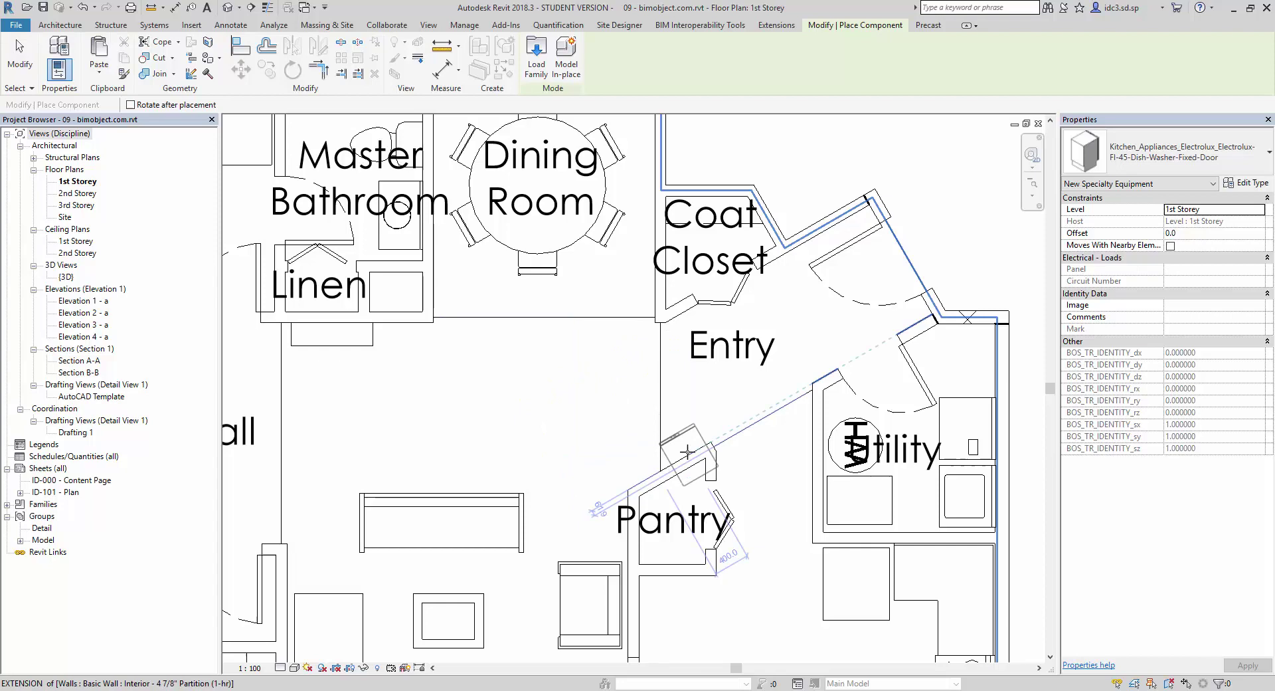
{"action": "key", "text": "space"}
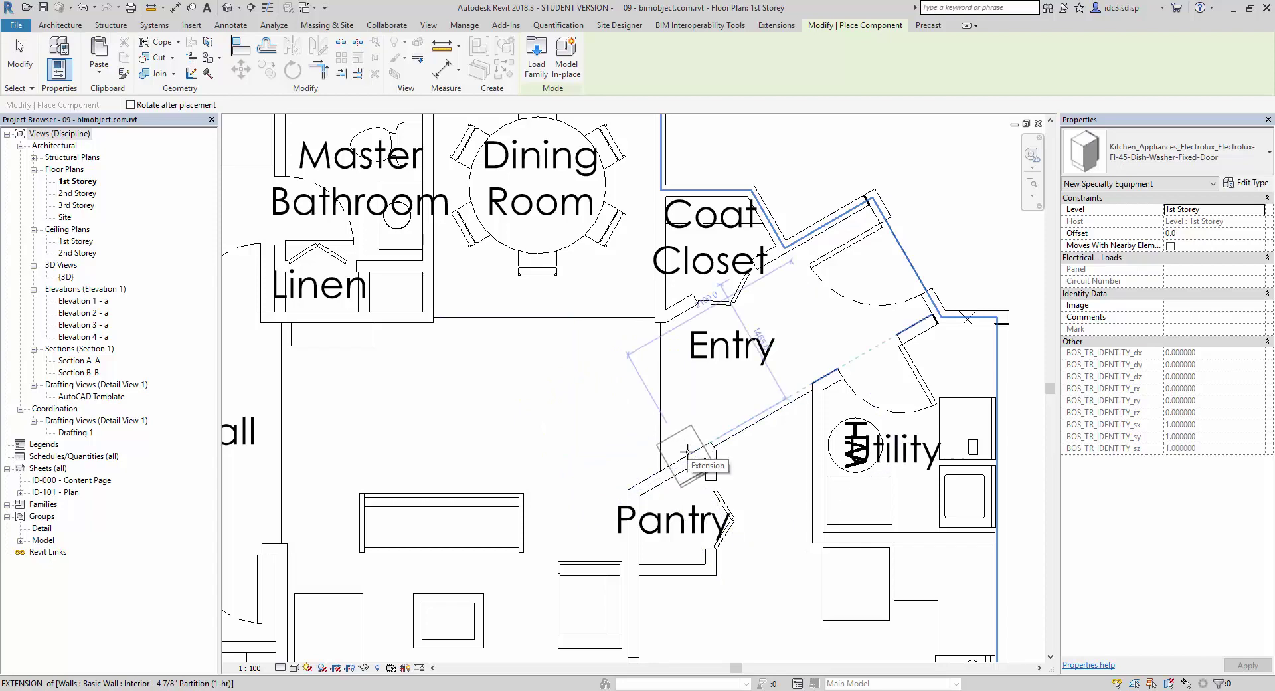
{"action": "middle_click_drag", "start_coordinate": [691, 581], "coordinate": [692, 361]}
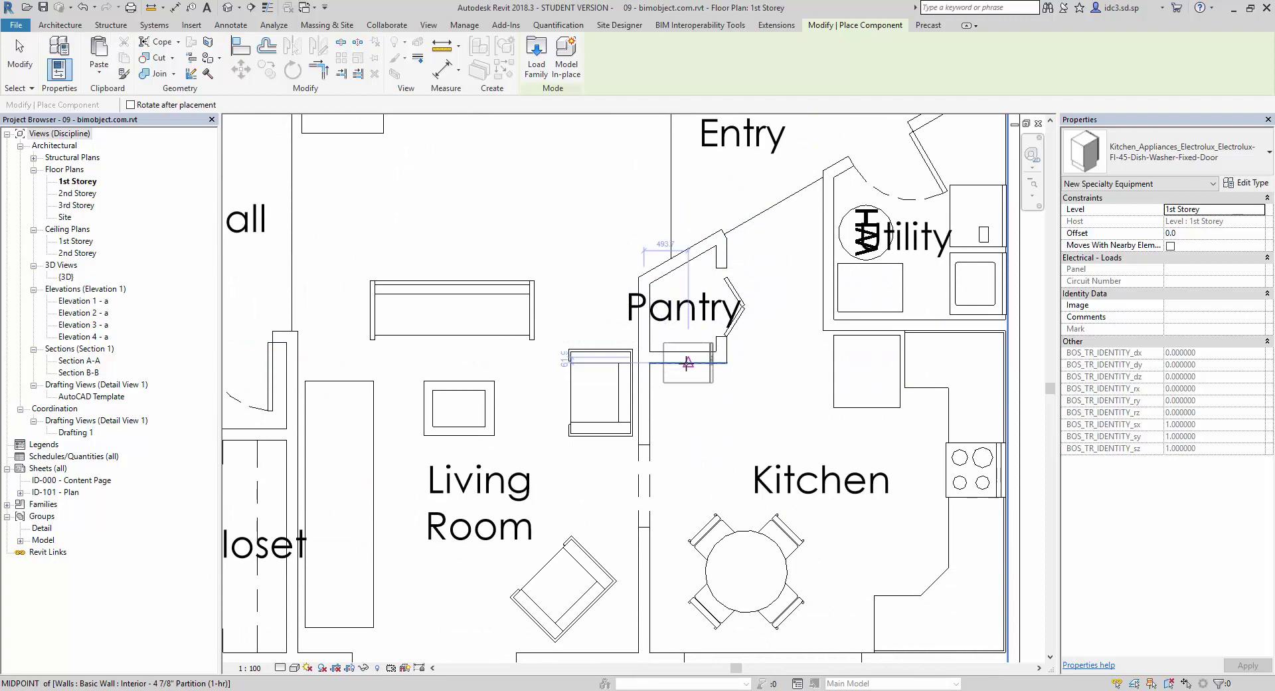
{"action": "left_click", "coordinate": [688, 361]}
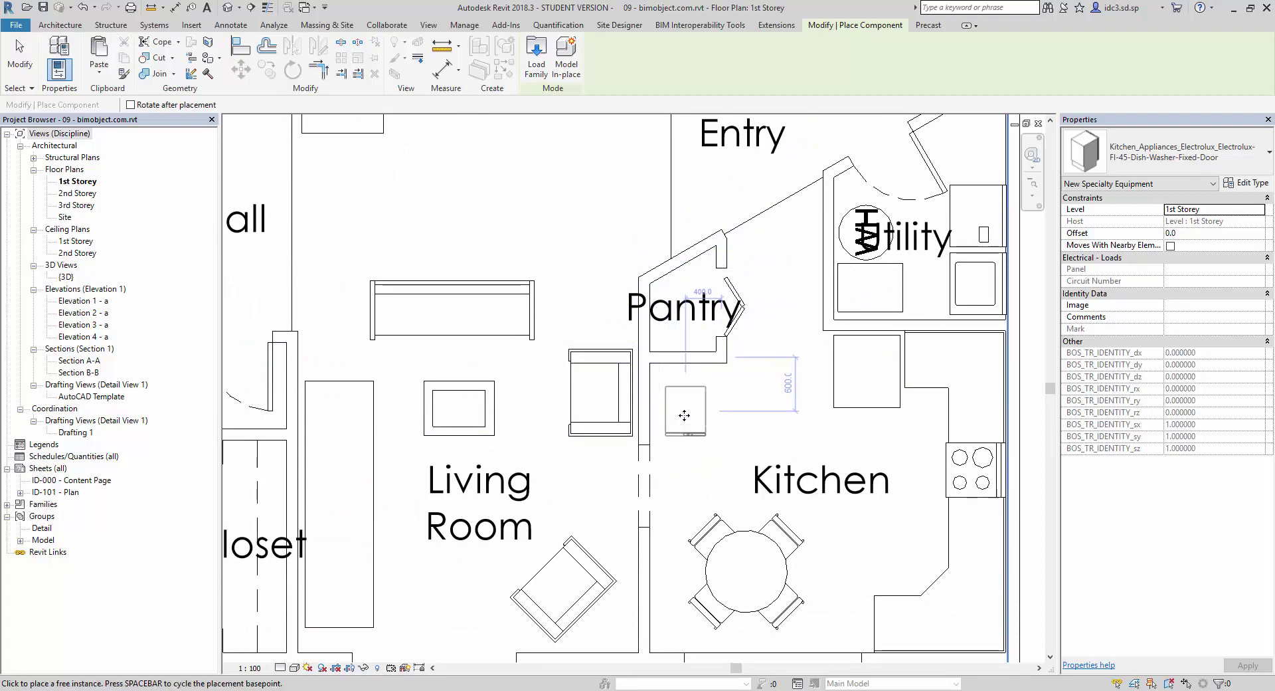
{"action": "left_click", "coordinate": [686, 408]}
{"action": "key", "text": "Escape"}
{"action": "key", "text": "Escape"}
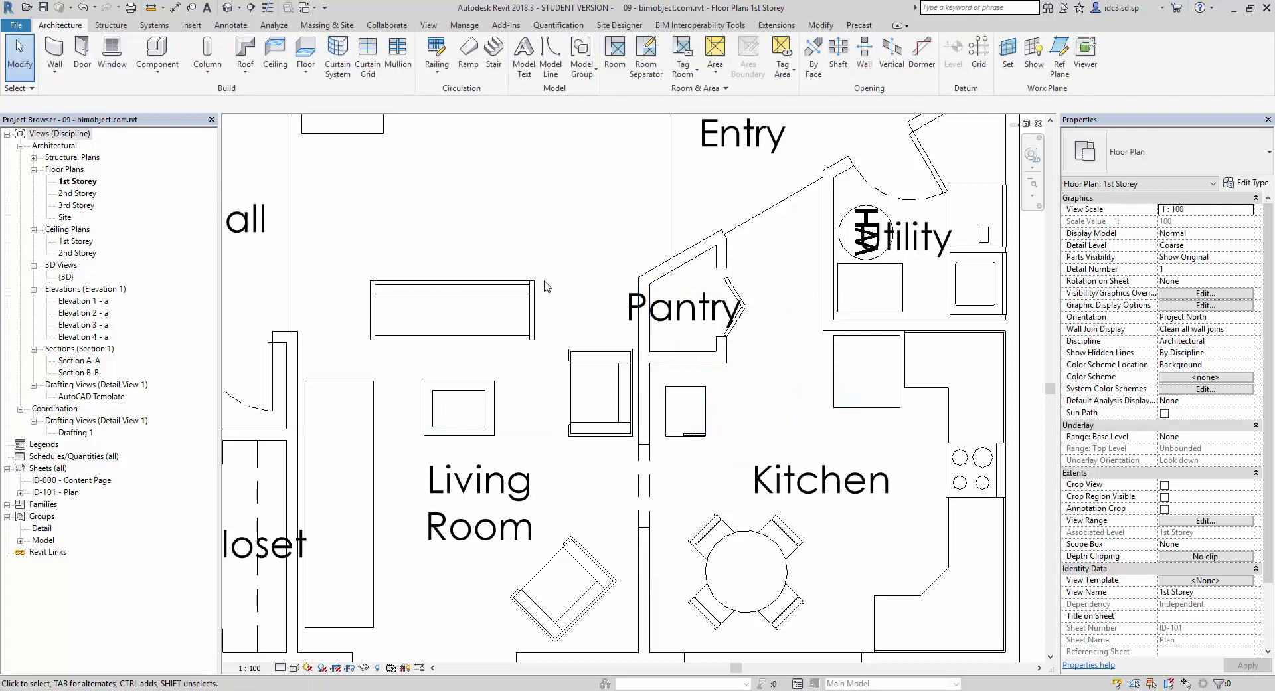
Move the dishwasher with MV from its corner to the pantry wall corner
{"action": "left_click", "coordinate": [686, 391]}
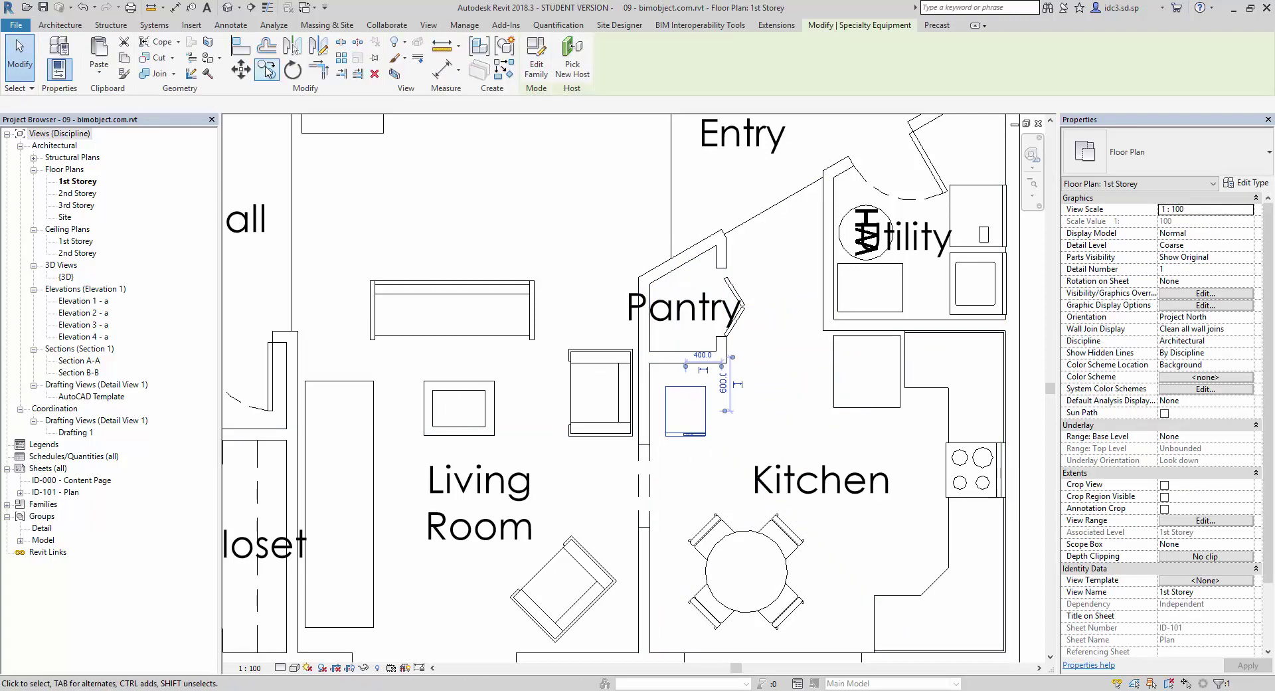
{"action": "key", "text": "m"}
{"action": "key", "text": "v"}
{"action": "left_click", "coordinate": [666, 386]}
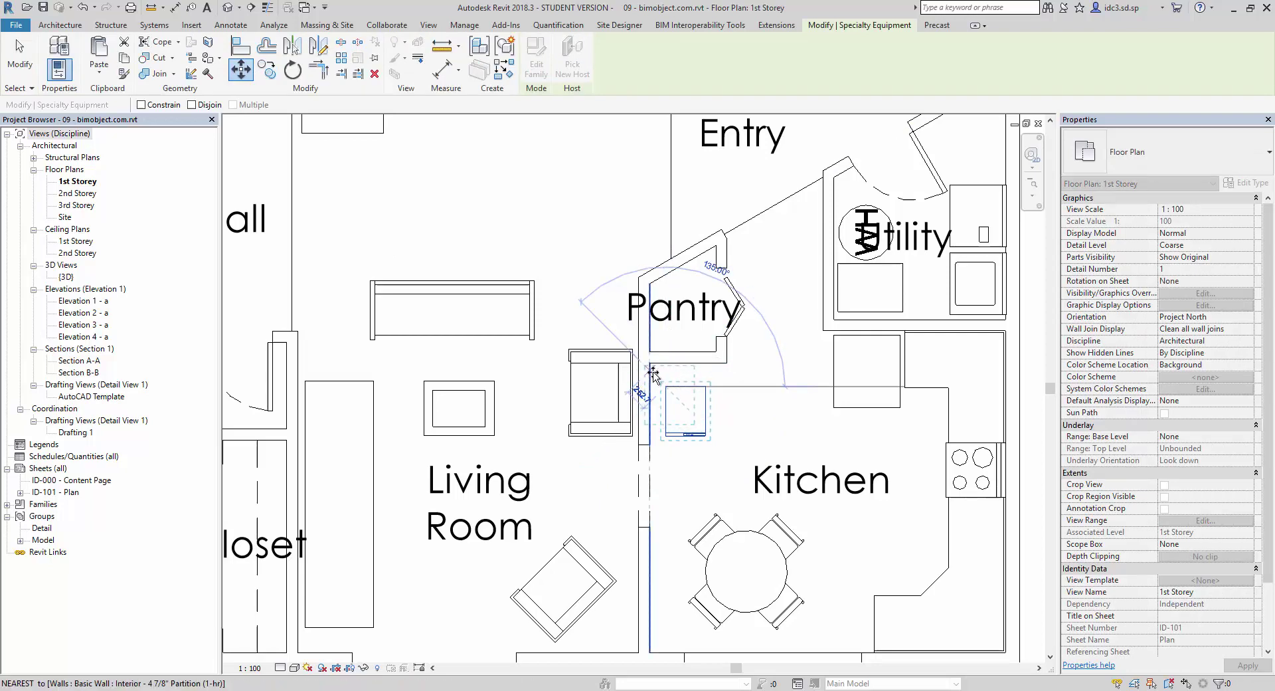
{"action": "left_click", "coordinate": [661, 374]}
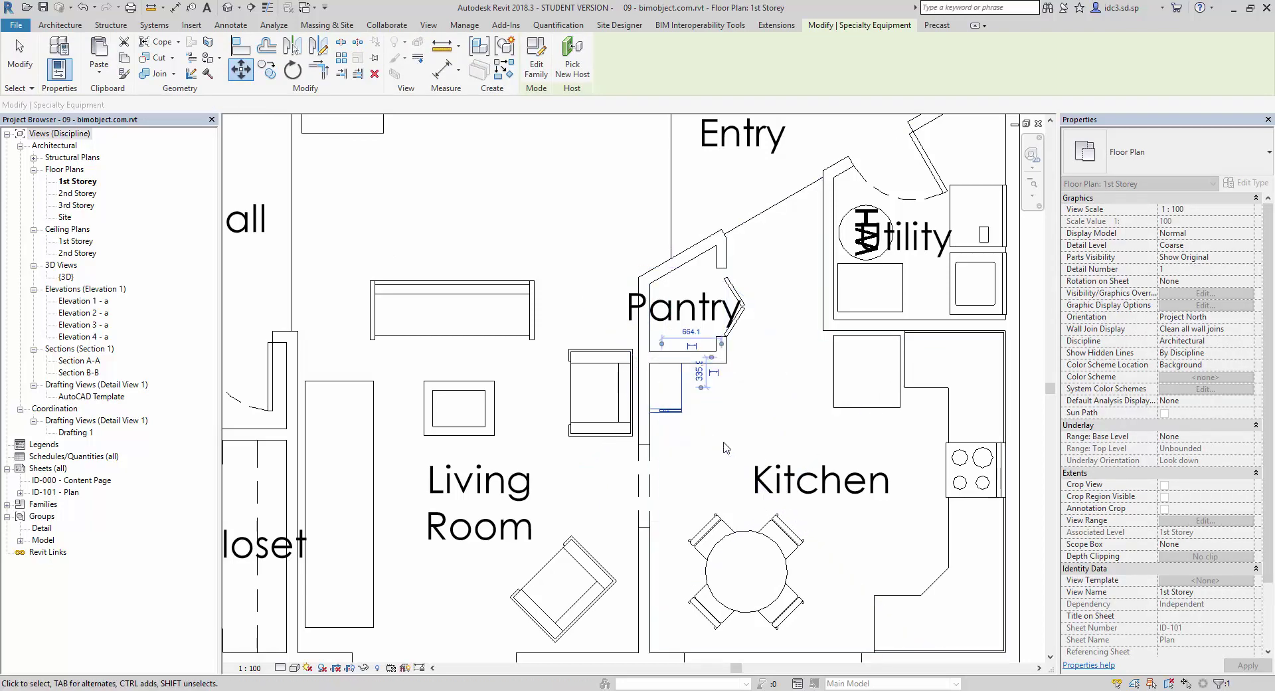
{"action": "key", "text": "Escape"}
{"action": "scroll", "coordinate": [724, 430], "scroll_direction": "down", "scroll_amount": 3}
{"action": "scroll", "coordinate": [724, 431], "scroll_direction": "down", "scroll_amount": 1}
{"action": "key", "text": "Escape"}
{"action": "scroll", "coordinate": [700, 419], "scroll_direction": "up", "scroll_amount": 1}
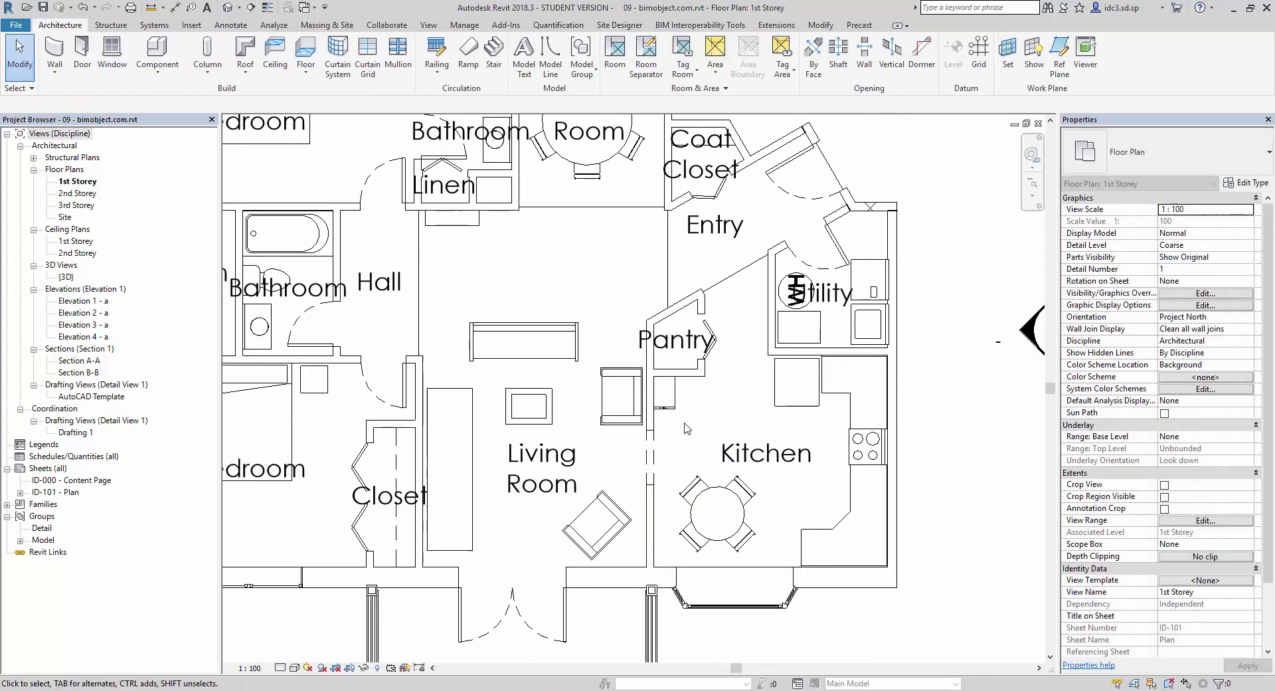
{"action": "scroll", "coordinate": [686, 427], "scroll_direction": "down", "scroll_amount": 2}
{"action": "scroll", "coordinate": [682, 427], "scroll_direction": "up", "scroll_amount": 2}
Crossing-select the kitchen, pantry and living room and create a BX section-box 3D view
{"action": "left_click_drag", "start_coordinate": [706, 446], "coordinate": [626, 359]}
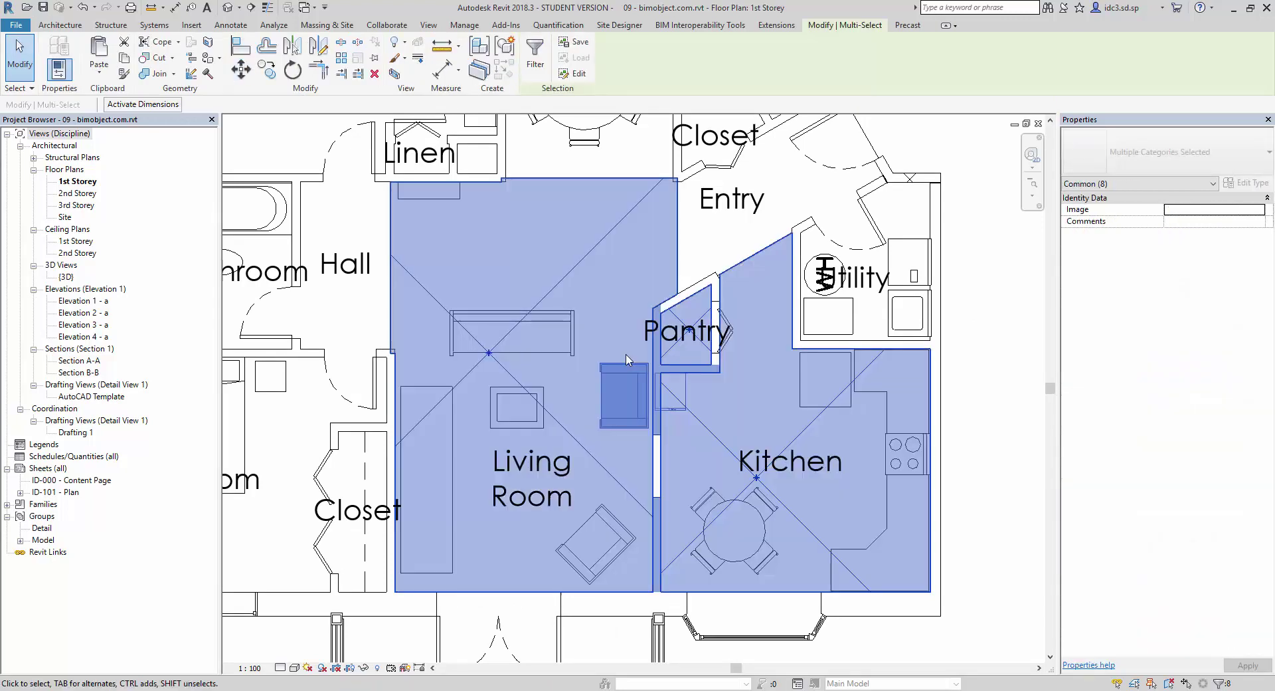
{"action": "key", "text": "b"}
{"action": "key", "text": "x"}
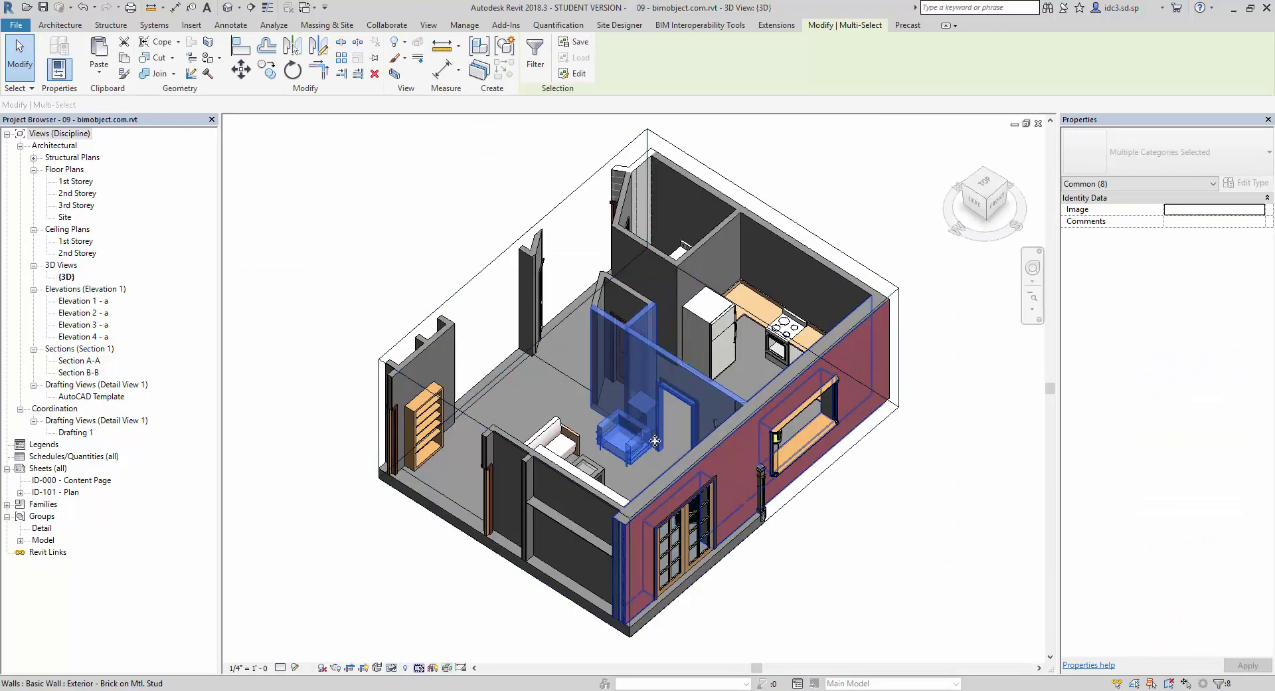
Orbit and zoom the 3D view to check the dishwasher beside the pantry
{"action": "middle_click_drag", "start_coordinate": [838, 507], "coordinate": [752, 447], "text": "shift"}
{"action": "scroll", "coordinate": [736, 454], "scroll_direction": "up", "scroll_amount": 5}
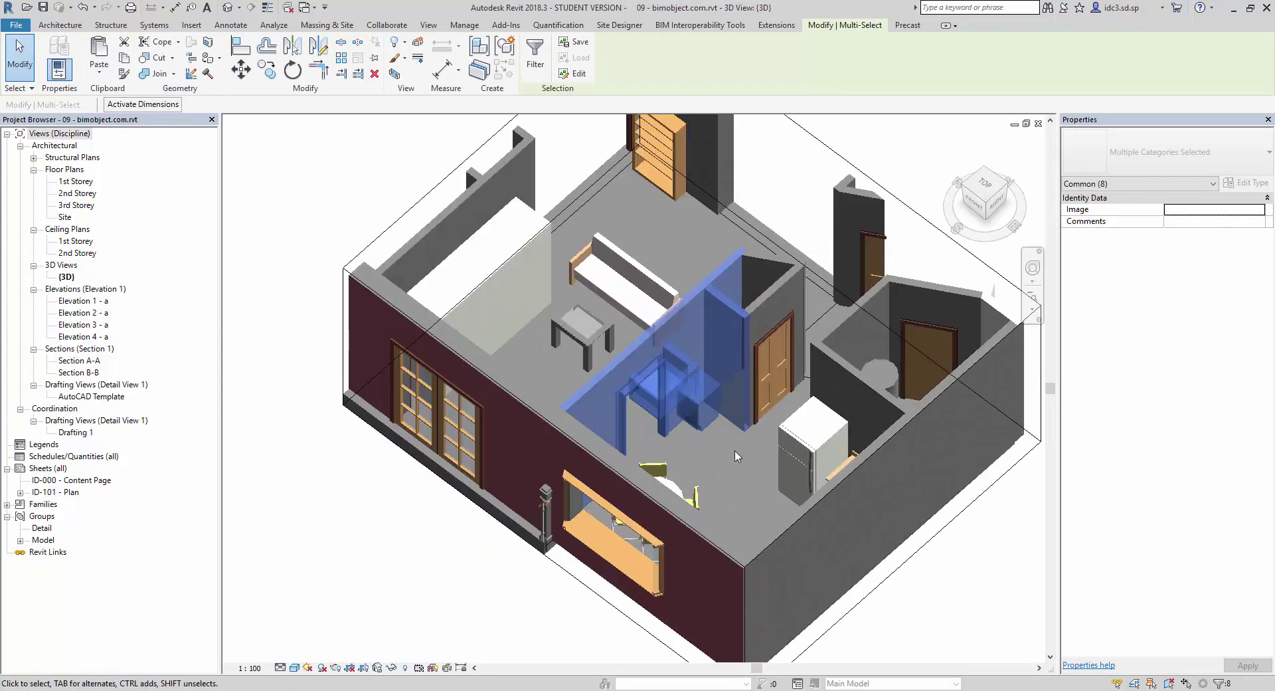
{"action": "scroll", "coordinate": [734, 455], "scroll_direction": "down", "scroll_amount": 2}
{"action": "key", "text": "Escape"}
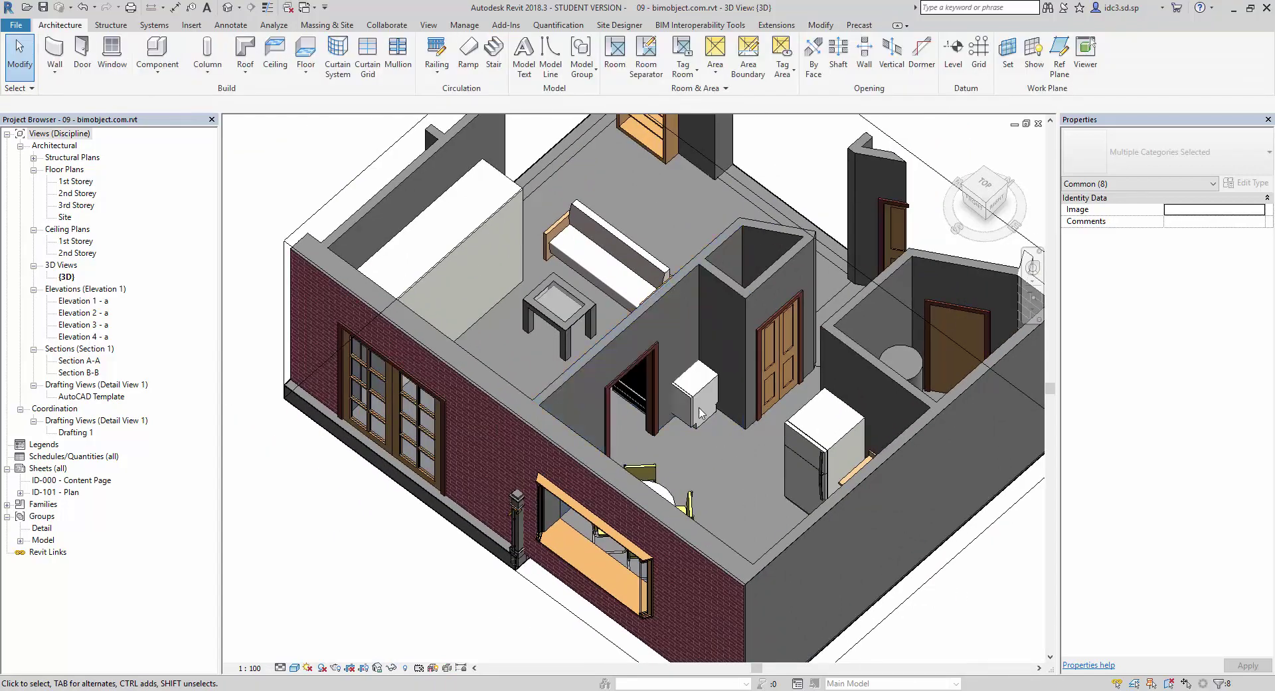
{"action": "scroll", "coordinate": [694, 392], "scroll_direction": "up", "scroll_amount": 5}
{"action": "scroll", "coordinate": [691, 386], "scroll_direction": "up", "scroll_amount": 3}
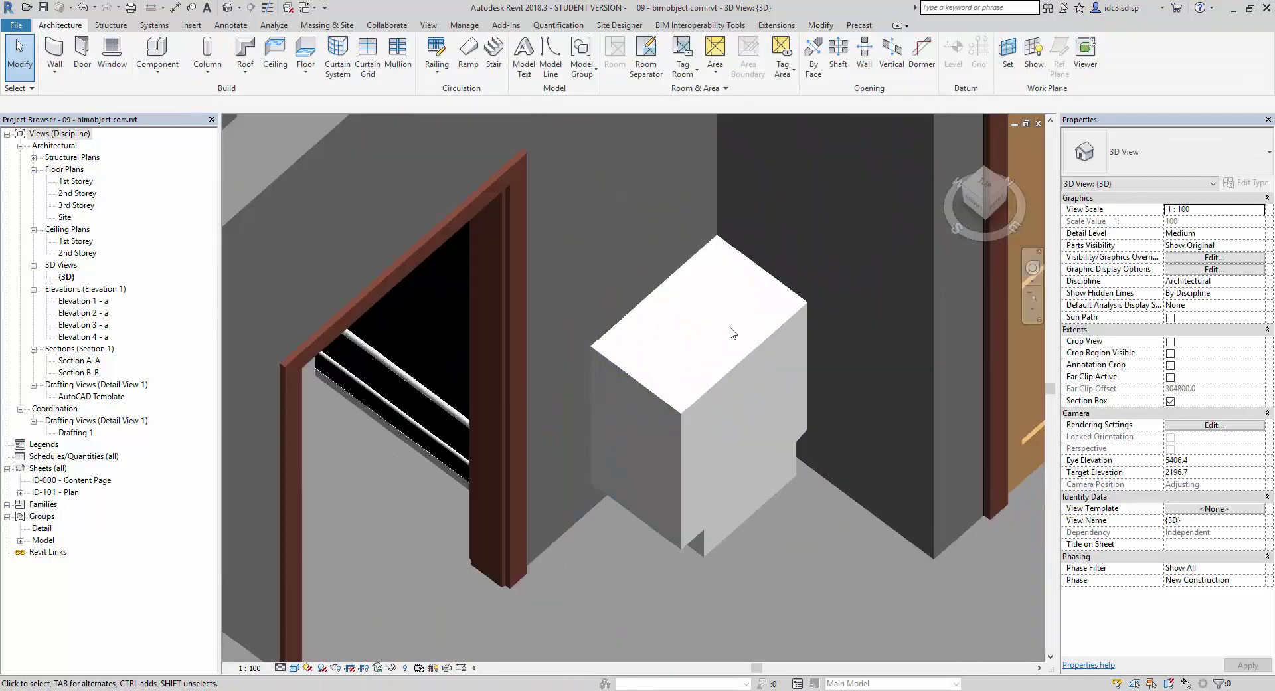
{"action": "scroll", "coordinate": [712, 420], "scroll_direction": "down", "scroll_amount": 5}
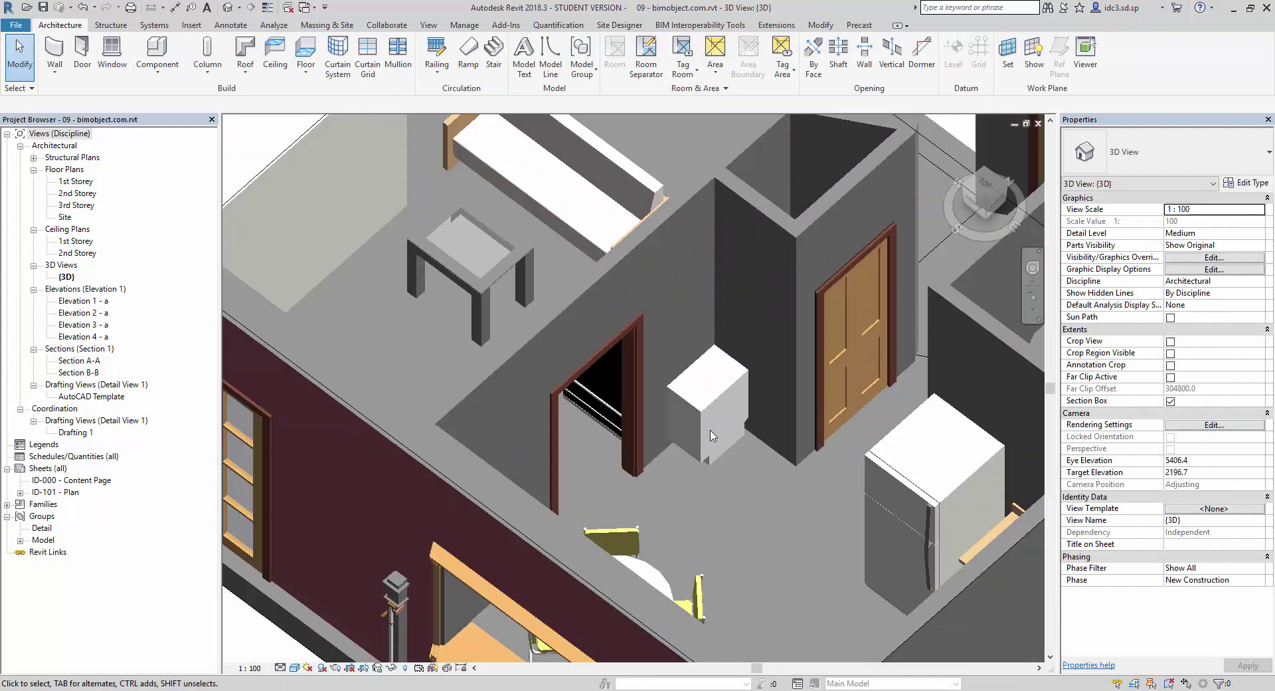
{"action": "scroll", "coordinate": [730, 518], "scroll_direction": "down", "scroll_amount": 2}
{"action": "scroll", "coordinate": [750, 451], "scroll_direction": "up", "scroll_amount": 1}
{"action": "scroll", "coordinate": [750, 451], "scroll_direction": "up", "scroll_amount": 3}
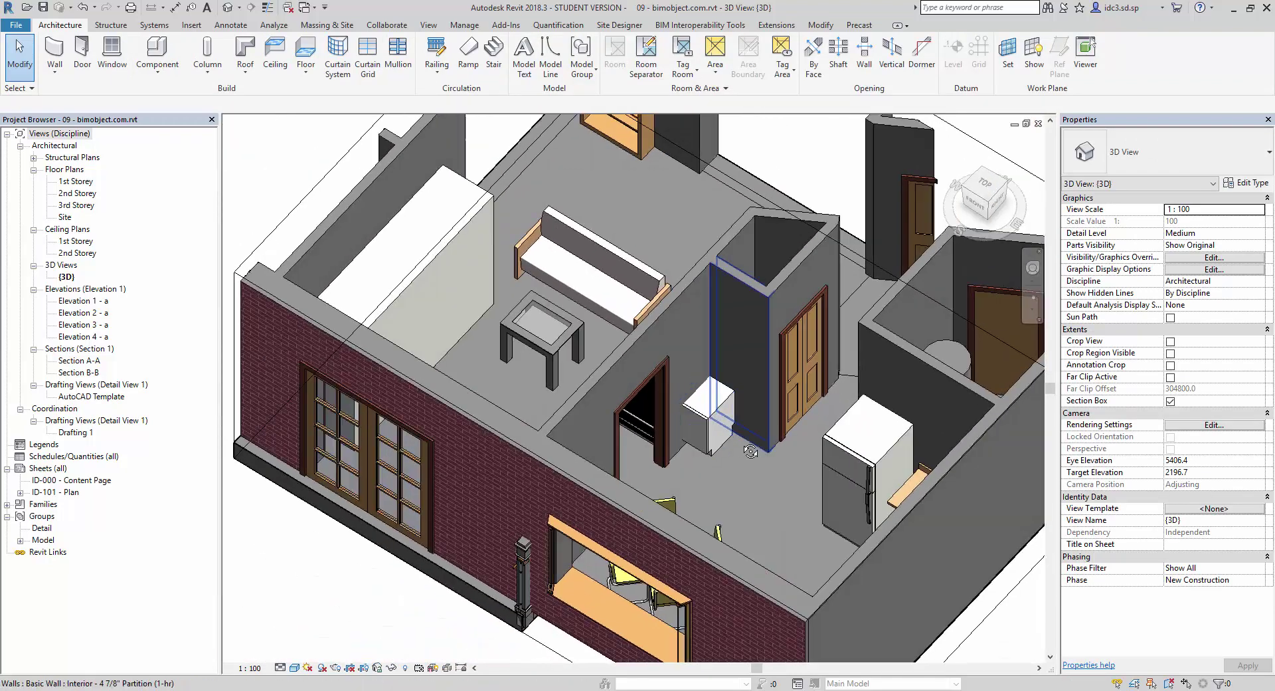